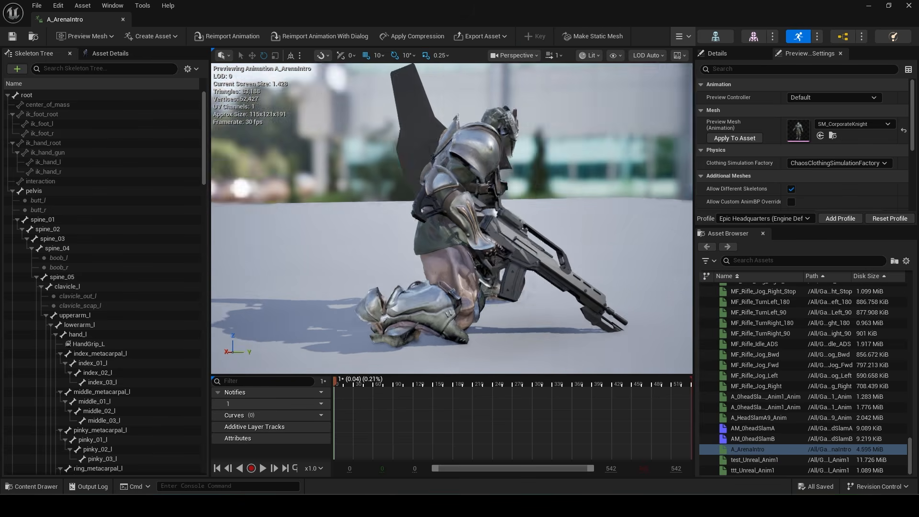
- Examine the kneeling rifle pose in the A_ArenaIntro animation preview from different angles
{"action": "left_click_drag", "start_coordinate": [333, 247], "coordinate": [465, 273], "text": "alt"}
{"action": "left_click_drag", "start_coordinate": [304, 252], "coordinate": [472, 209], "text": "alt"}
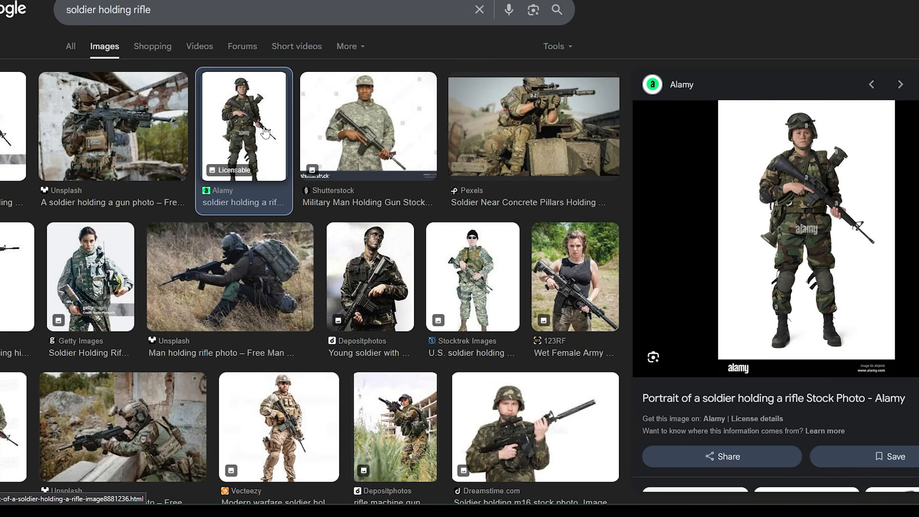
- Switch to the browser and compare reference photos in the "soldier holding rifle" image results
{"action": "left_click", "coordinate": [90, 277]}
{"action": "scroll", "coordinate": [91, 277], "scroll_direction": "down", "scroll_amount": 4}
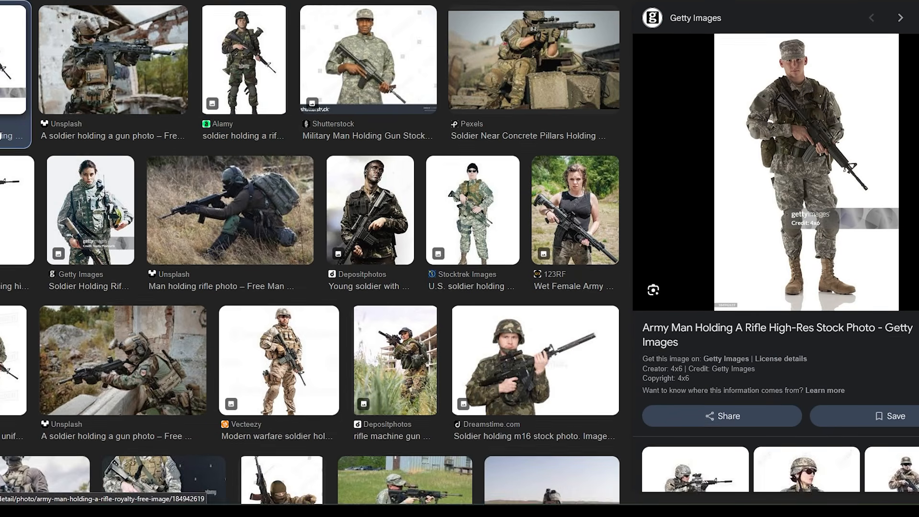
{"action": "left_click", "coordinate": [287, 237]}
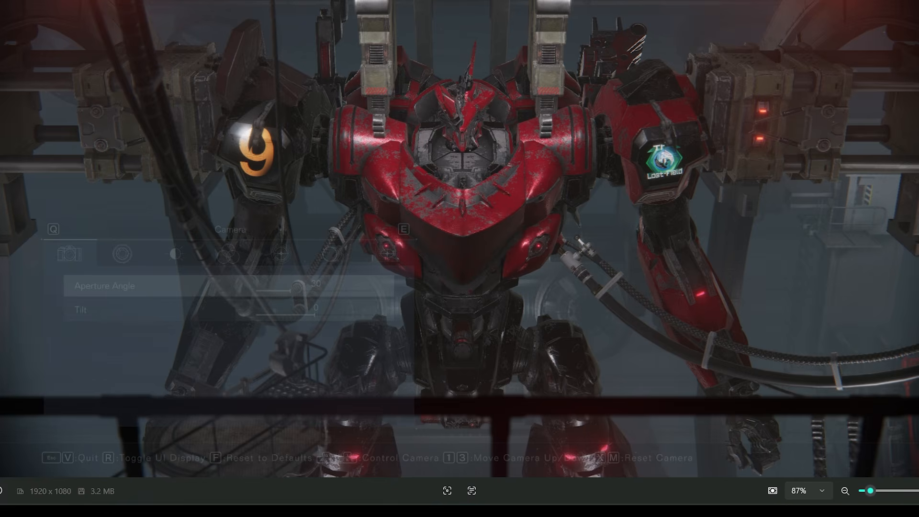
{"action": "key", "text": "Right"}
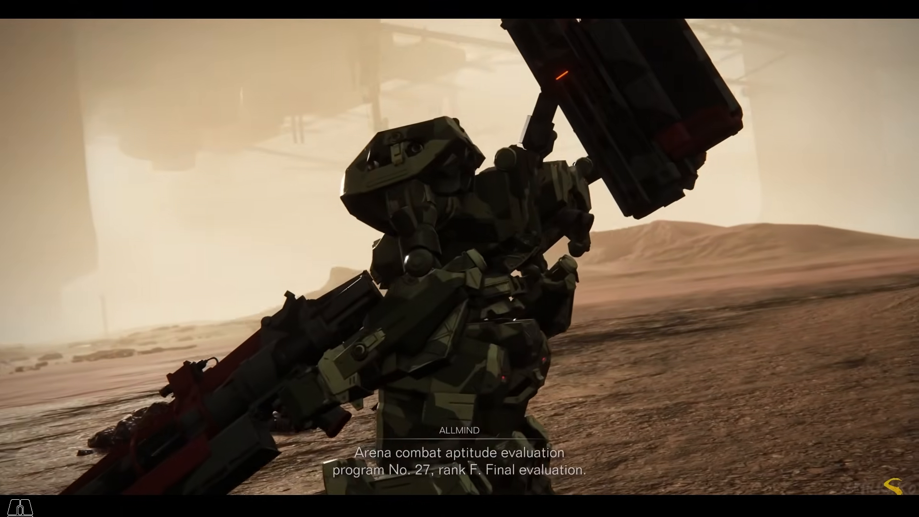
{"action": "key", "text": "space"}
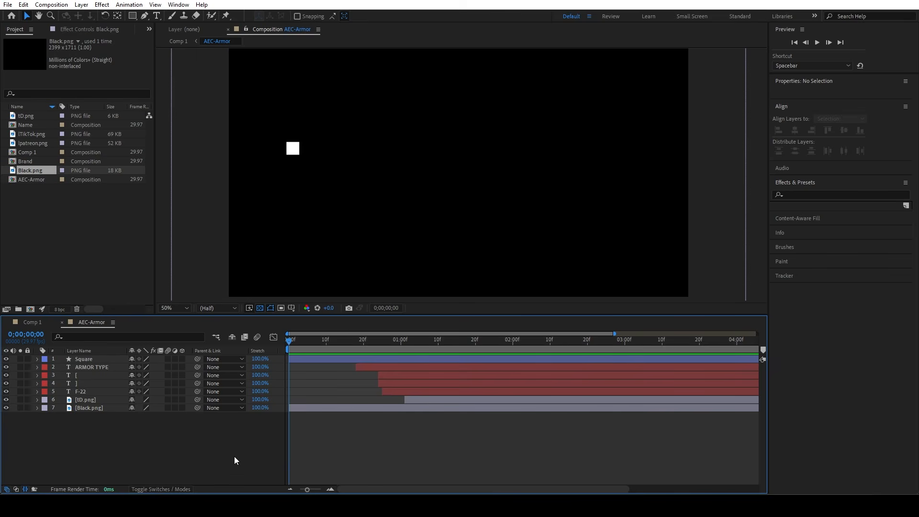
- Switch to After Effects and preview the AEC-Armor composition's title animation, scrubbing through its opening frames
{"action": "key", "text": "space"}
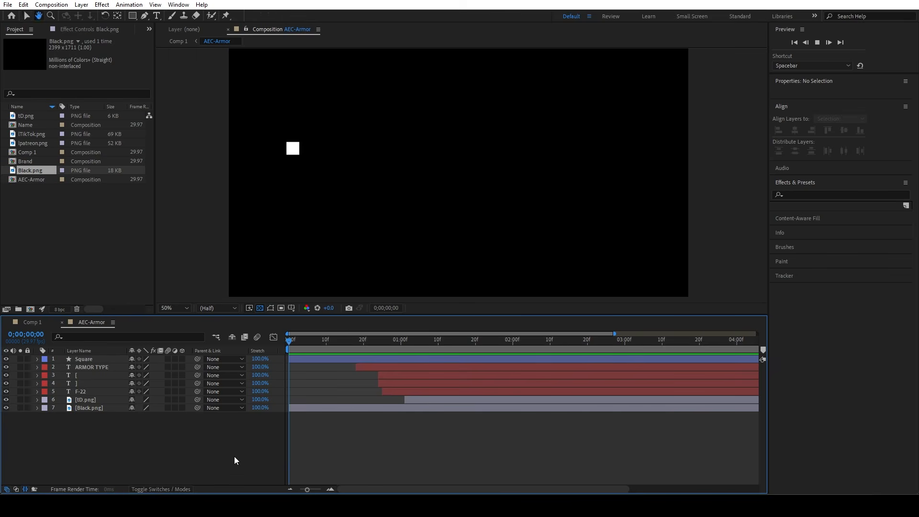
{"action": "key", "text": "space"}
{"action": "left_click_drag", "start_coordinate": [338, 339], "coordinate": [374, 350]}
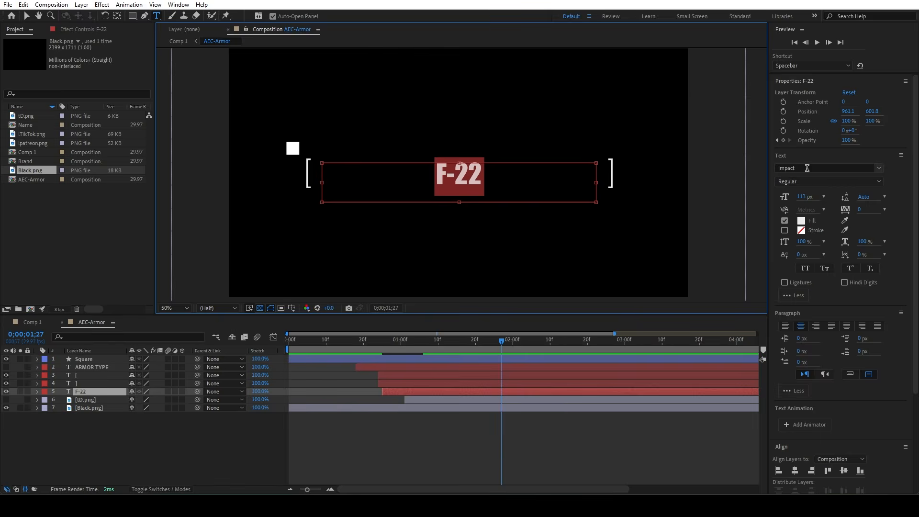
- Look through the available typefaces for the selected F-22 text
{"action": "left_click", "coordinate": [805, 169]}
{"action": "scroll", "coordinate": [786, 298], "scroll_direction": "down", "scroll_amount": 3}
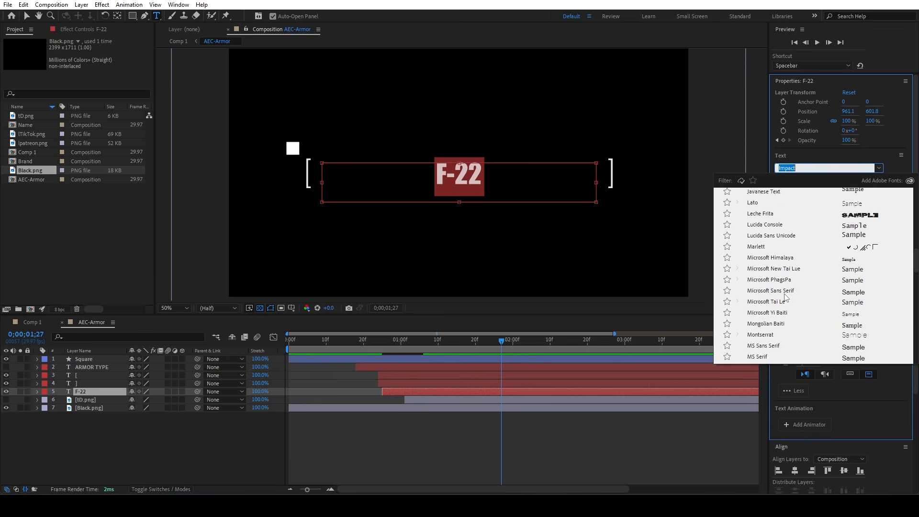
{"action": "scroll", "coordinate": [786, 298], "scroll_direction": "down", "scroll_amount": 4}
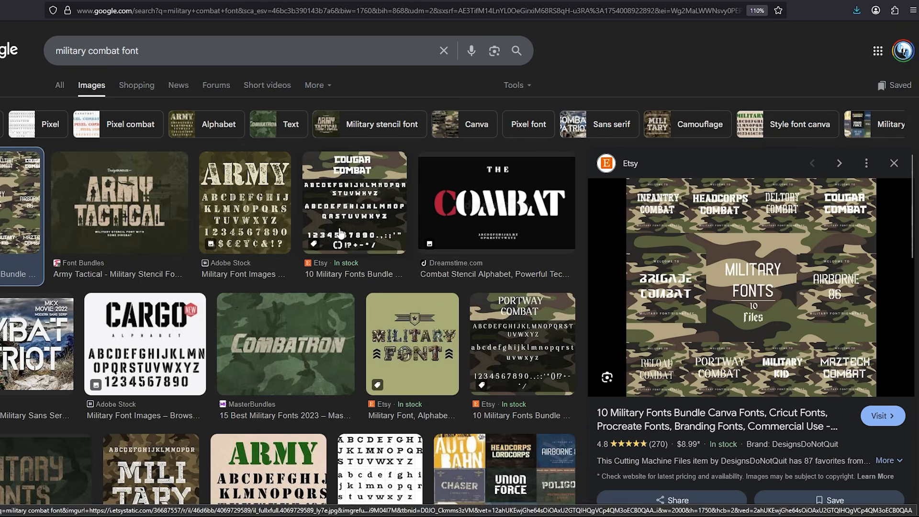
- Switch to the browser and compare military typeface samples in the "military combat font" image results
{"action": "left_click", "coordinate": [258, 208]}
{"action": "scroll", "coordinate": [361, 203], "scroll_direction": "down", "scroll_amount": 3}
{"action": "left_click", "coordinate": [319, 229]}
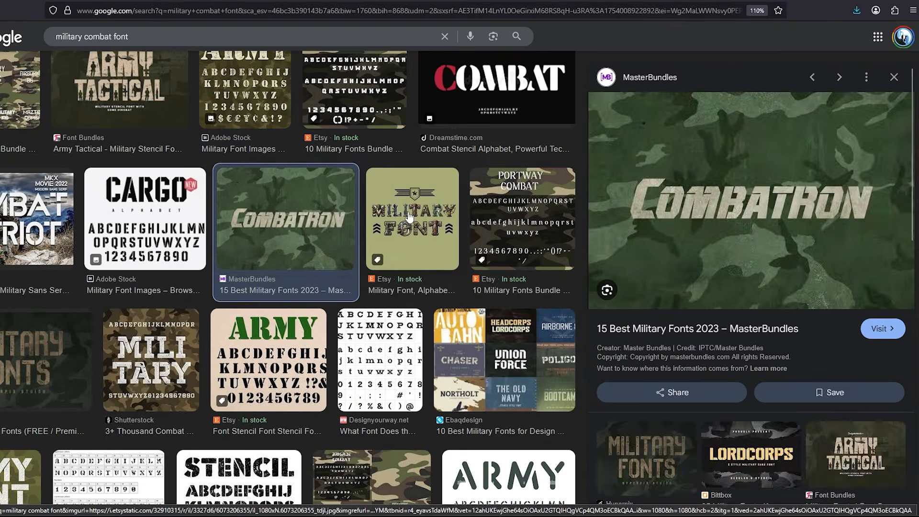
{"action": "left_click", "coordinate": [413, 225]}
{"action": "scroll", "coordinate": [465, 238], "scroll_direction": "down", "scroll_amount": 4}
{"action": "left_click", "coordinate": [465, 237]}
{"action": "left_click", "coordinate": [275, 213]}
{"action": "left_click", "coordinate": [79, 195]}
{"action": "scroll", "coordinate": [48, 196], "scroll_direction": "down", "scroll_amount": 6}
{"action": "left_click", "coordinate": [437, 224]}
{"action": "left_click", "coordinate": [149, 245]}
{"action": "scroll", "coordinate": [149, 244], "scroll_direction": "down", "scroll_amount": 6}
{"action": "left_click", "coordinate": [158, 330]}
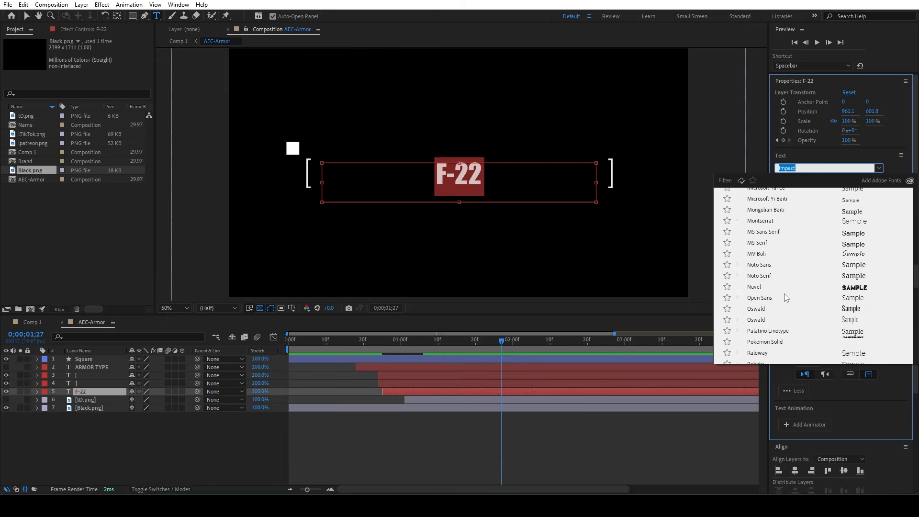
- Return to After Effects, look further through the typefaces for the F-22 text and close the font list
{"action": "scroll", "coordinate": [785, 298], "scroll_direction": "down", "scroll_amount": 3}
{"action": "scroll", "coordinate": [786, 298], "scroll_direction": "up", "scroll_amount": 2}
{"action": "left_click", "coordinate": [789, 150]}
{"action": "key", "text": "space"}
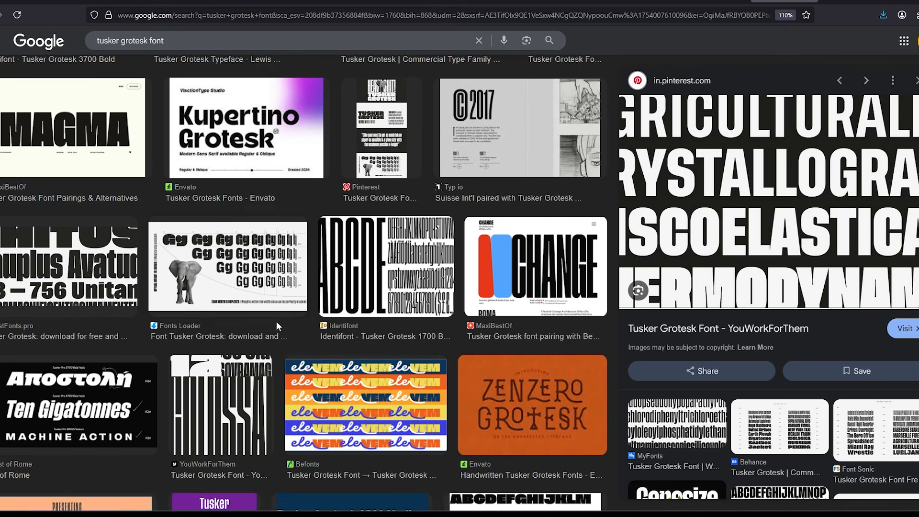
- Switch to the browser and look through the "tusker grotesk font" image results
{"action": "scroll", "coordinate": [268, 325], "scroll_direction": "down", "scroll_amount": 10}
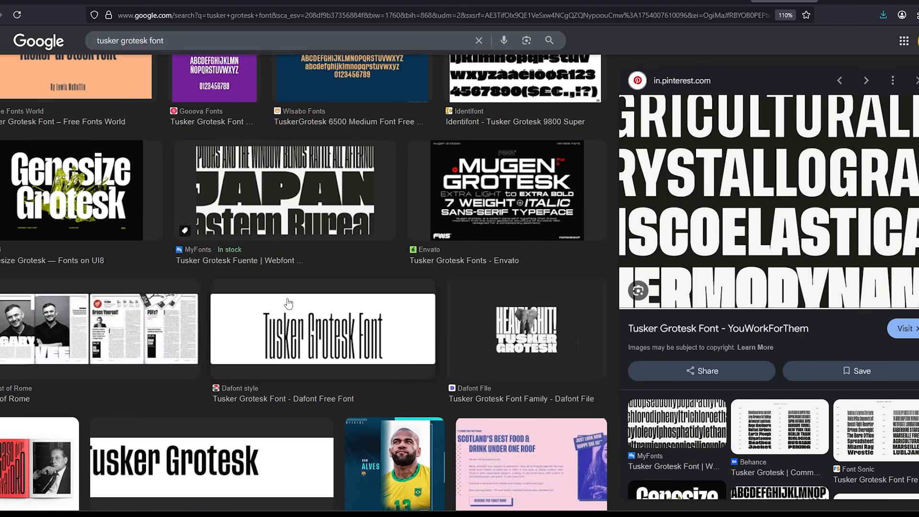
{"action": "scroll", "coordinate": [343, 327], "scroll_direction": "down", "scroll_amount": 5}
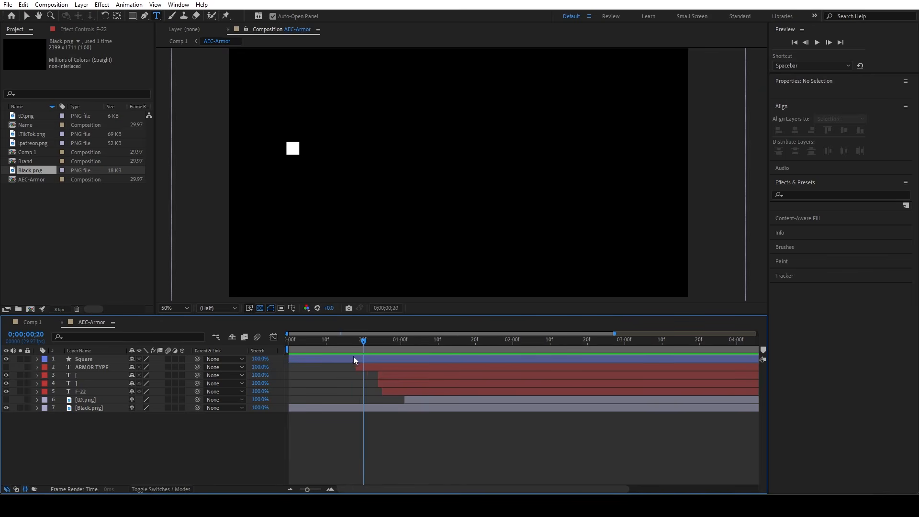
- Switch to After Effects and replay the AEC-Armor composition's square and text reveal from near the start
{"action": "key", "text": "space"}
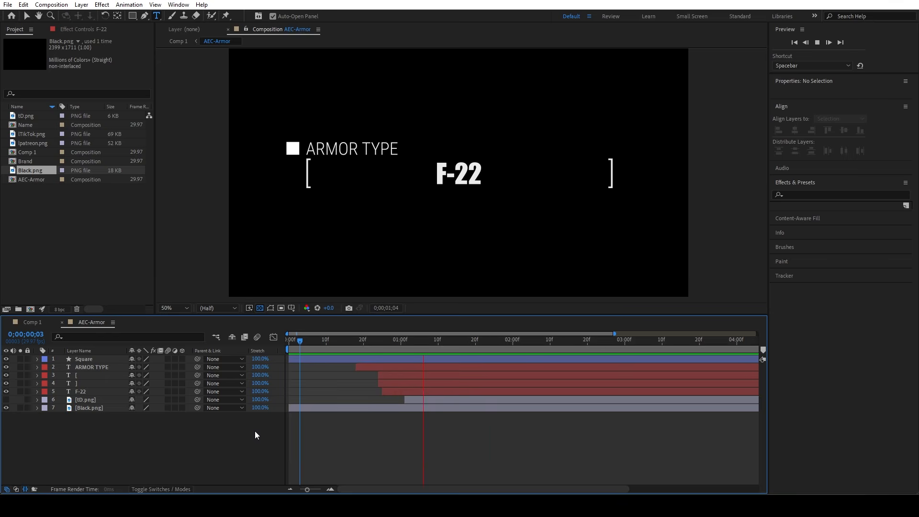
{"action": "left_click", "coordinate": [310, 341]}
{"action": "key", "text": "space"}
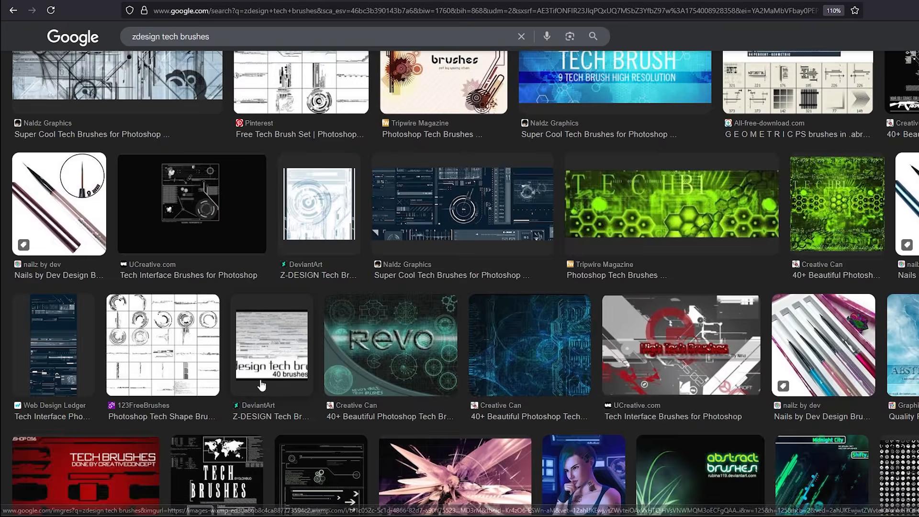
- Switch to the browser, open the Z-DESIGN Tech Brush Set v6 page from the image results and dismiss the sale pop-up
{"action": "scroll", "coordinate": [262, 385], "scroll_direction": "up", "scroll_amount": 10}
{"action": "left_click", "coordinate": [78, 208]}
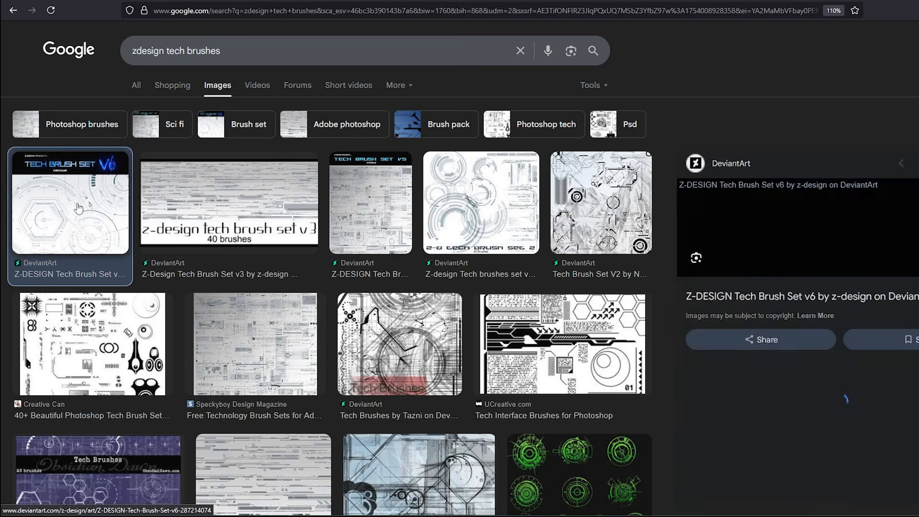
{"action": "left_click", "coordinate": [797, 274]}
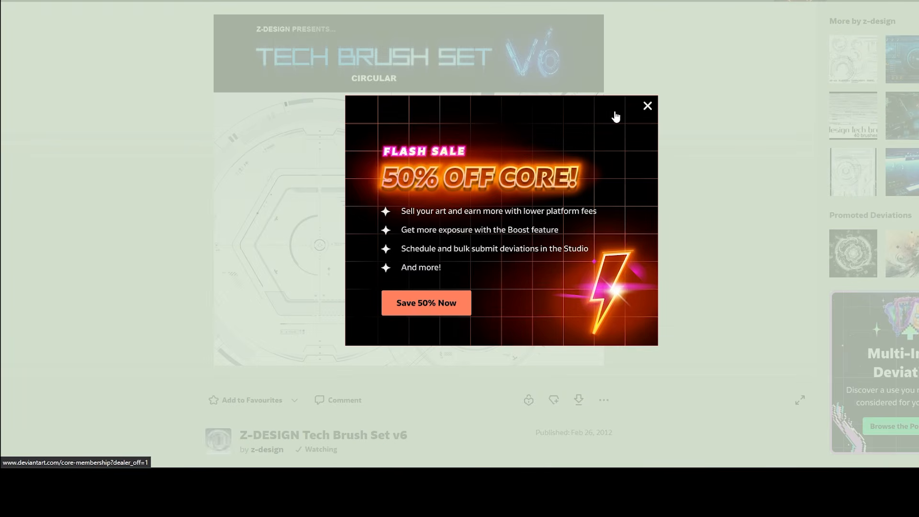
{"action": "left_click", "coordinate": [647, 106]}
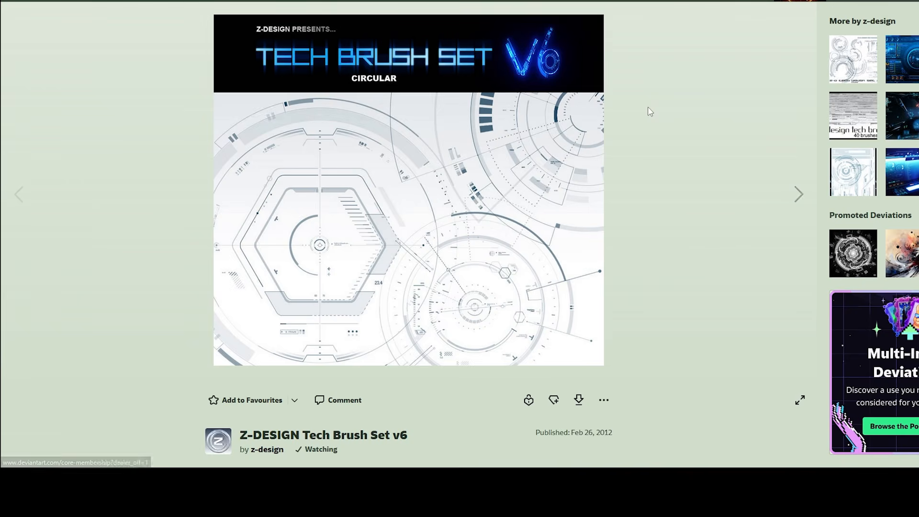
- Browse z-design's brush pages, viewing Tech Brush Set v6, set v2, the v5.INTERFACE Full Preview and set v5
{"action": "scroll", "coordinate": [630, 155], "scroll_direction": "down", "scroll_amount": 1}
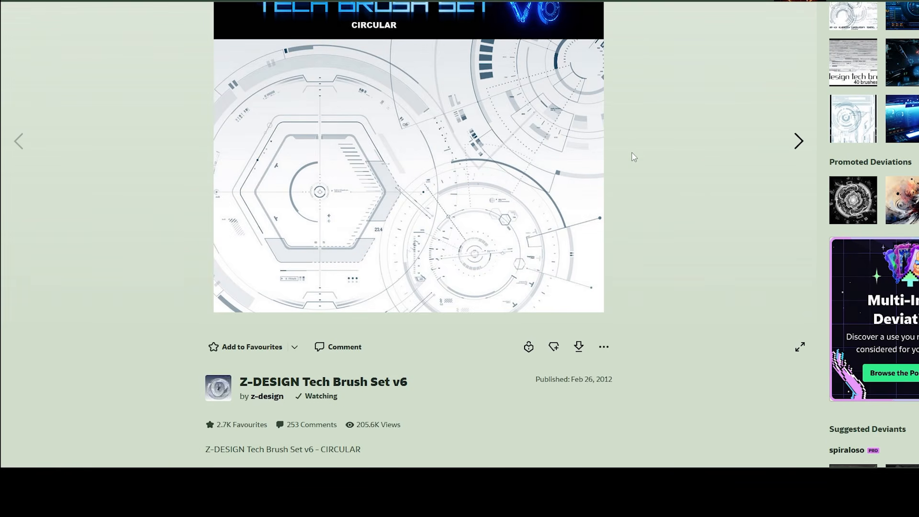
{"action": "scroll", "coordinate": [401, 222], "scroll_direction": "up", "scroll_amount": 1}
{"action": "left_click", "coordinate": [798, 194]}
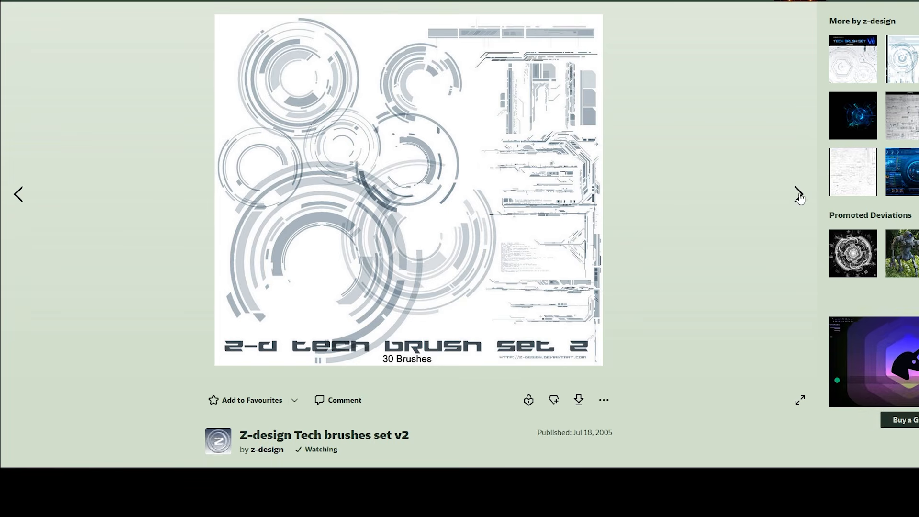
{"action": "left_click", "coordinate": [798, 195]}
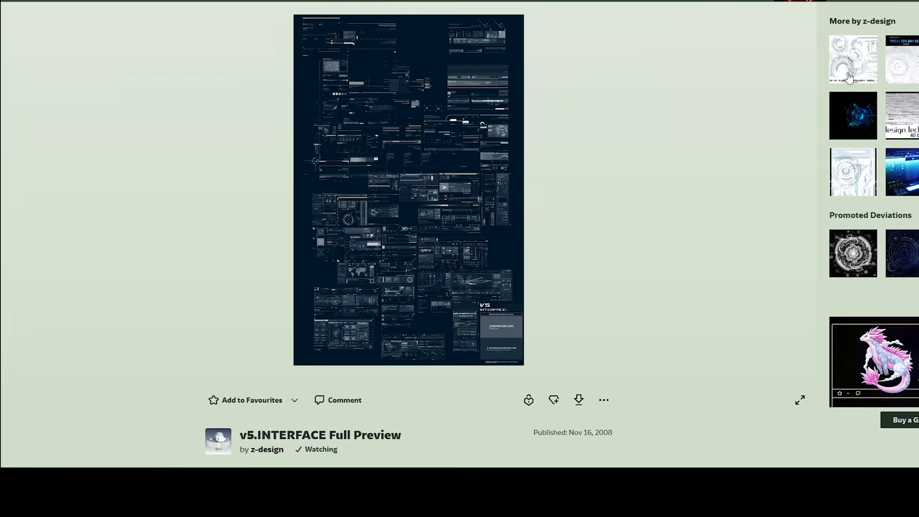
{"action": "left_click", "coordinate": [848, 74]}
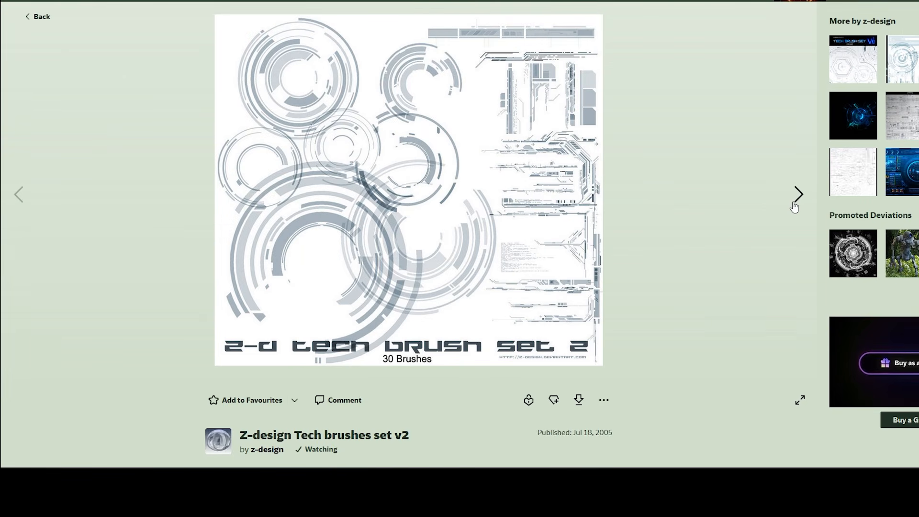
{"action": "left_click", "coordinate": [899, 74]}
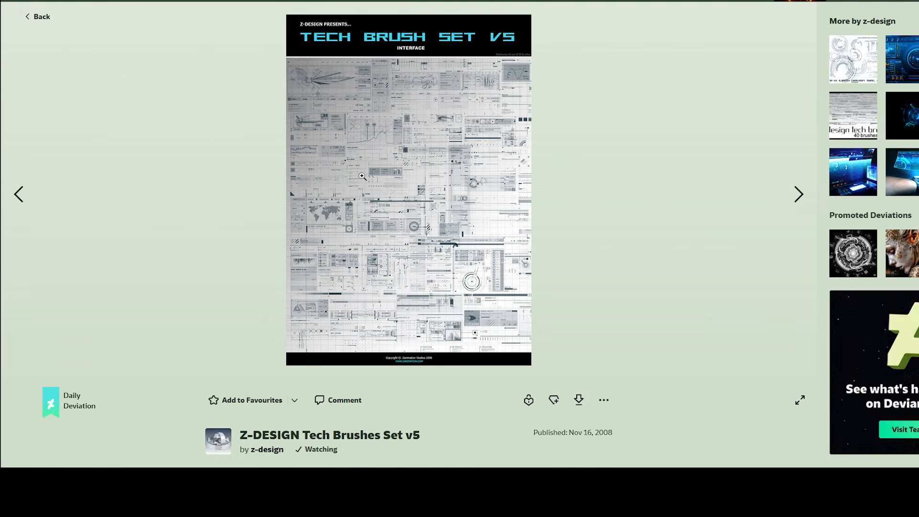
- Enlarge the Z-DESIGN Tech Brushes Set v5 preview image, examine its interface graphics and shrink it back
{"action": "left_click", "coordinate": [361, 176]}
{"action": "left_click", "coordinate": [362, 176]}
{"action": "scroll", "coordinate": [378, 293], "scroll_direction": "down", "scroll_amount": 3}
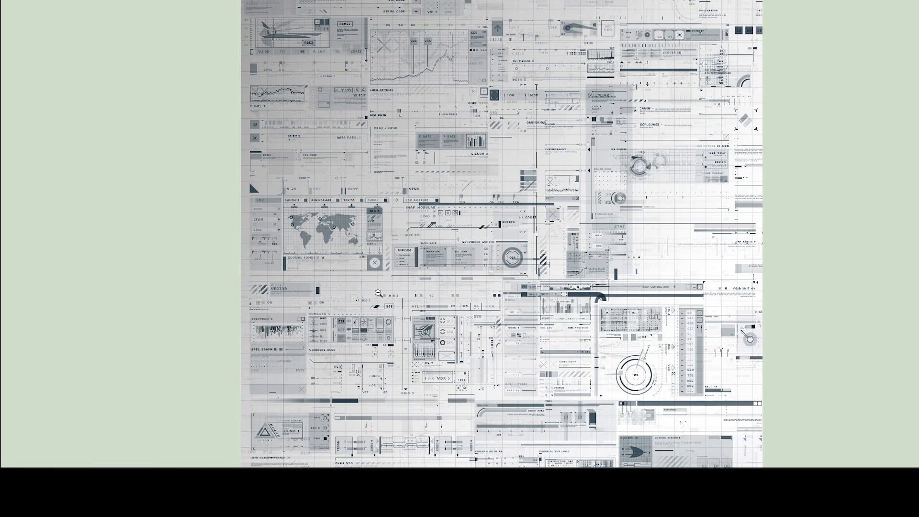
{"action": "left_click", "coordinate": [378, 293]}
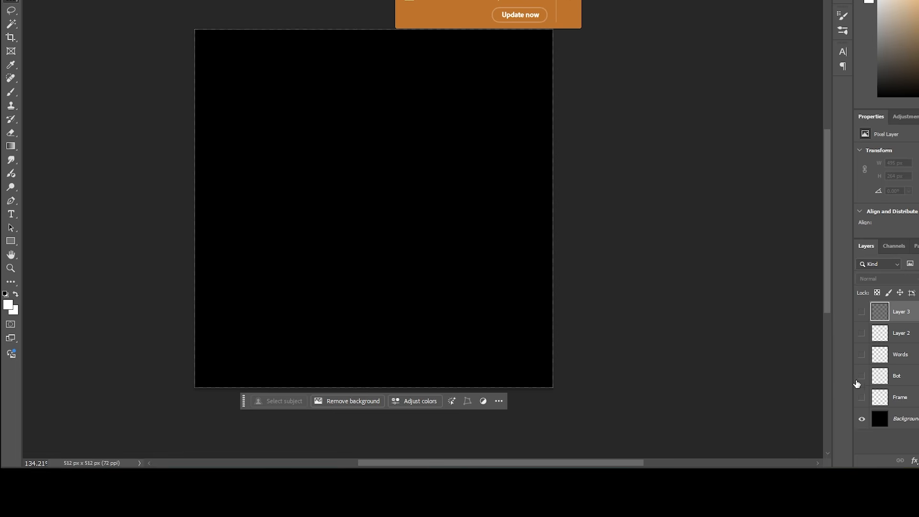
- Switch to Photoshop and make the Bot and Frame layers visible
{"action": "left_click", "coordinate": [861, 376]}
{"action": "left_click", "coordinate": [861, 397]}
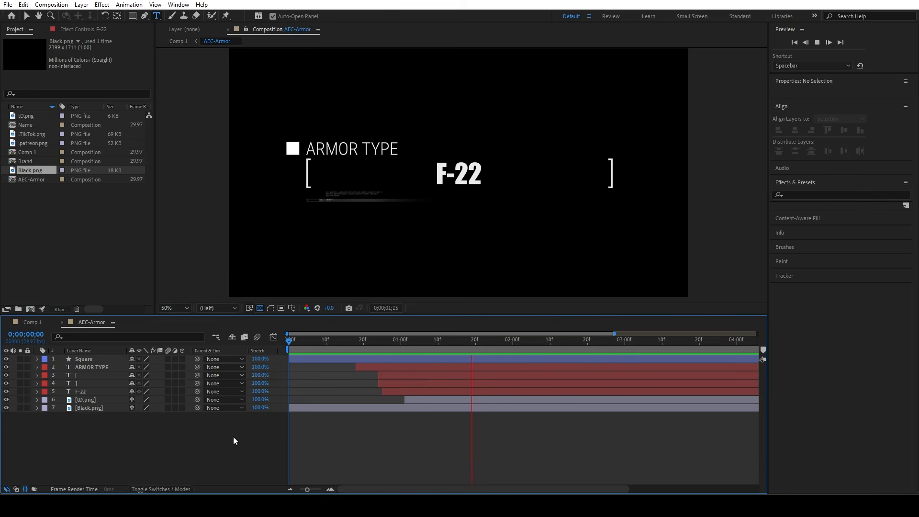
- Switch to After Effects, replay AEC-Armor's text and graphic reveal from about frame 18, and select the tD.png layer
{"action": "left_click", "coordinate": [343, 340]}
{"action": "key", "text": "space"}
{"action": "left_click", "coordinate": [356, 339]}
{"action": "key", "text": "space"}
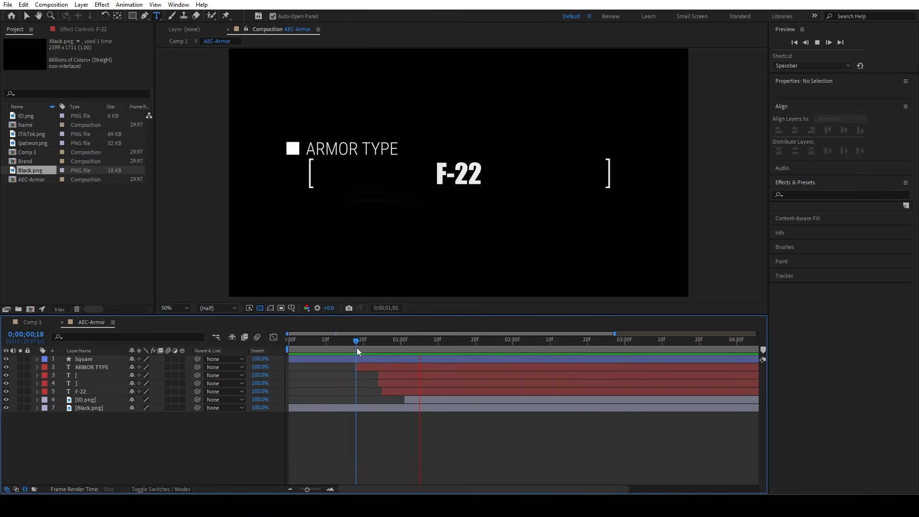
{"action": "key", "text": "space"}
{"action": "left_click", "coordinate": [93, 400]}
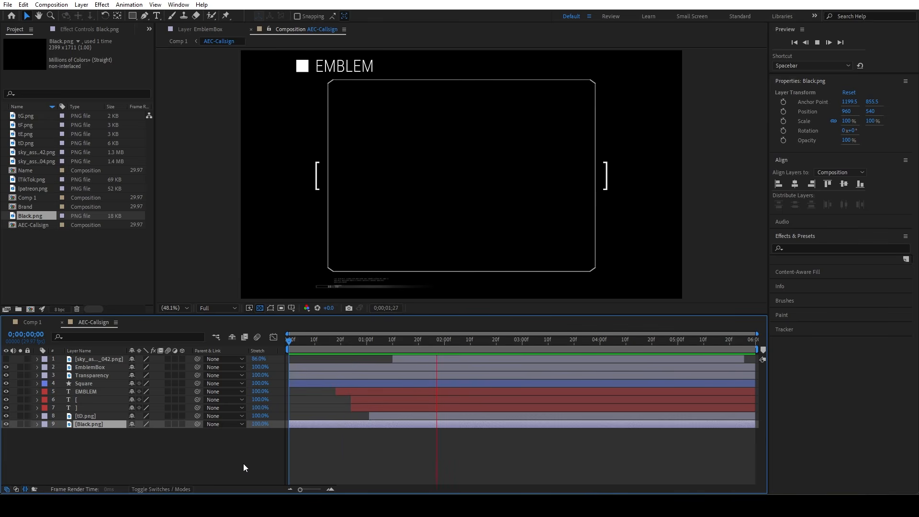
- Preview the emblem title animation in the AEC-Callsign composition
{"action": "key", "text": "space"}
{"action": "key", "text": "space"}
{"action": "key", "text": "space"}
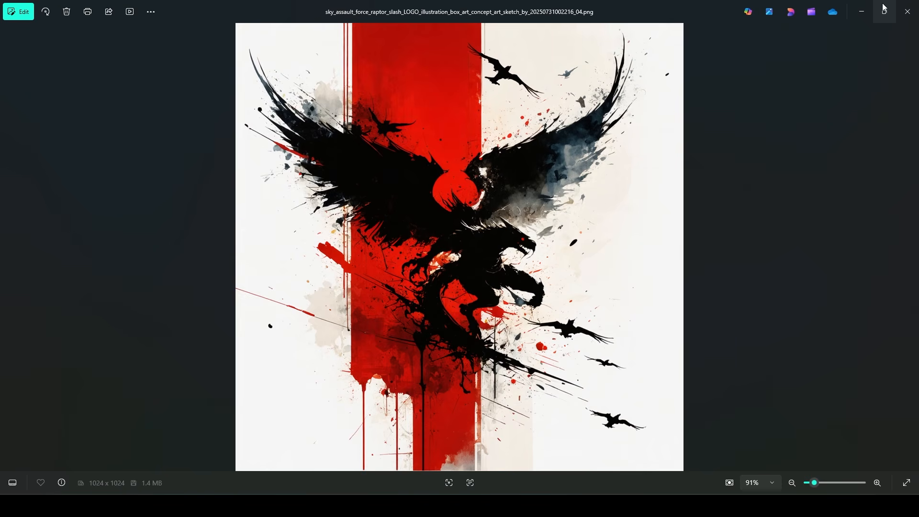
- Switch to the image viewer, view the green variant of the winged raptor emblem and close the viewer
{"action": "key", "text": "Right"}
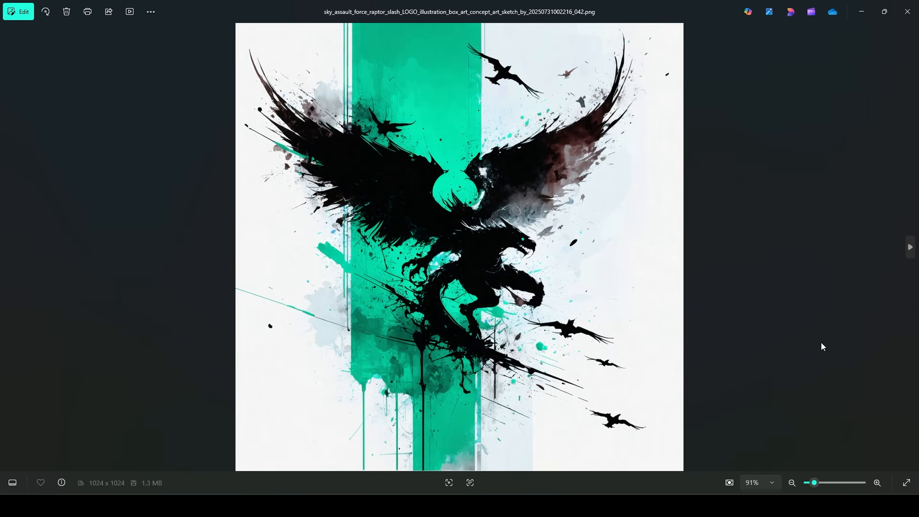
{"action": "left_click", "coordinate": [904, 12]}
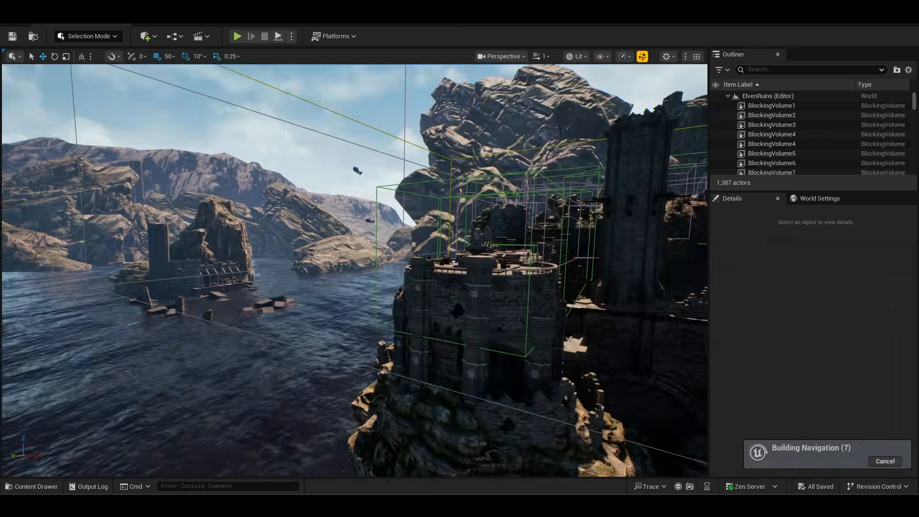
- Switch to the Unreal editor and look around the ElvenRuins level and the MP_ArenaCamera scene
{"action": "key", "text": "w"}
{"action": "right_click_drag", "start_coordinate": [355, 270], "coordinate": [526, 268]}
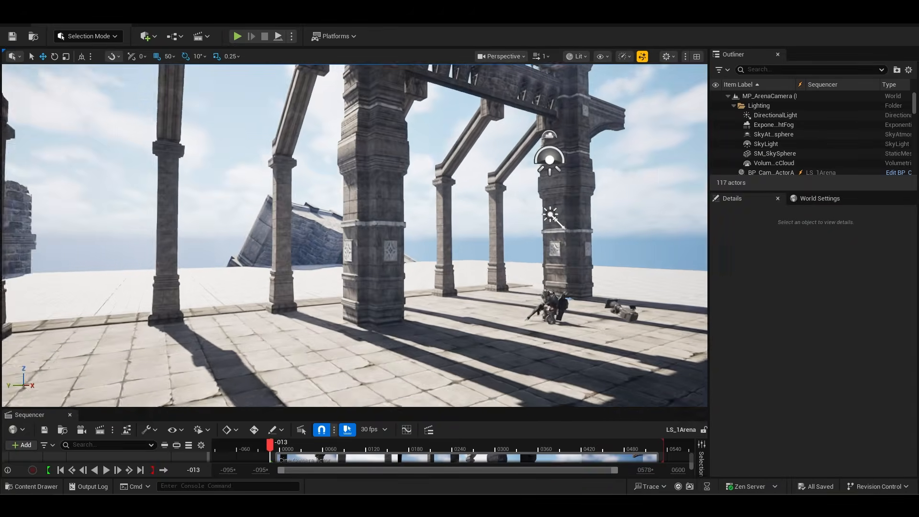
{"action": "key", "text": "w"}
{"action": "right_click_drag", "start_coordinate": [354, 234], "coordinate": [244, 229]}
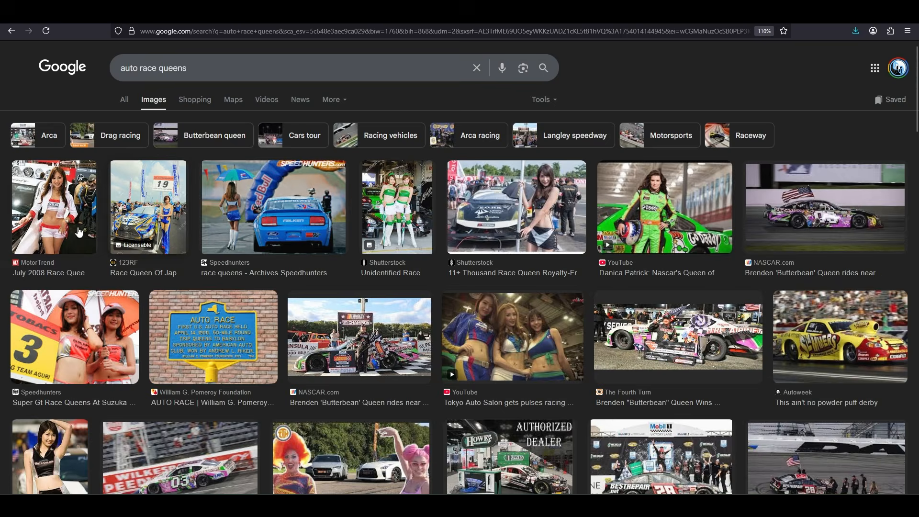
- Switch to the browser and preview several photos in the Google image results for auto race queens
{"action": "left_click", "coordinate": [55, 207]}
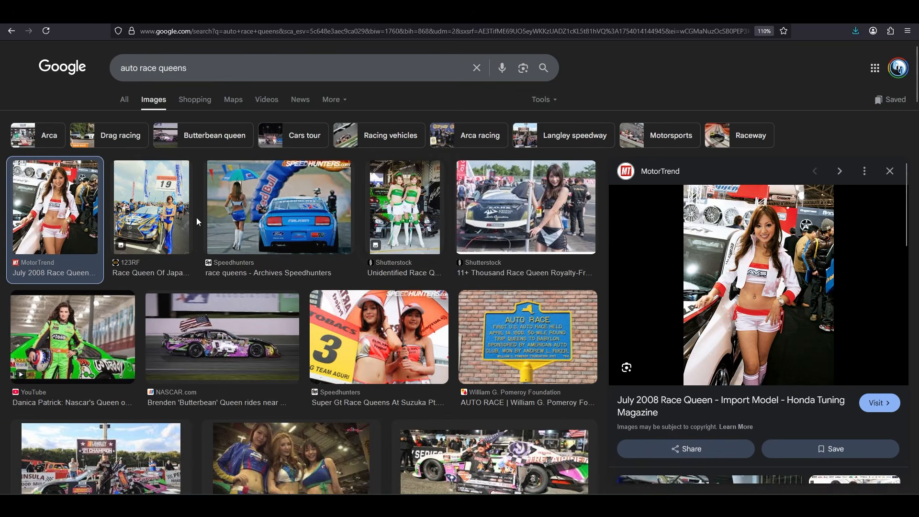
{"action": "left_click", "coordinate": [405, 206]}
{"action": "left_click", "coordinate": [526, 207]}
{"action": "scroll", "coordinate": [544, 200], "scroll_direction": "down", "scroll_amount": 3}
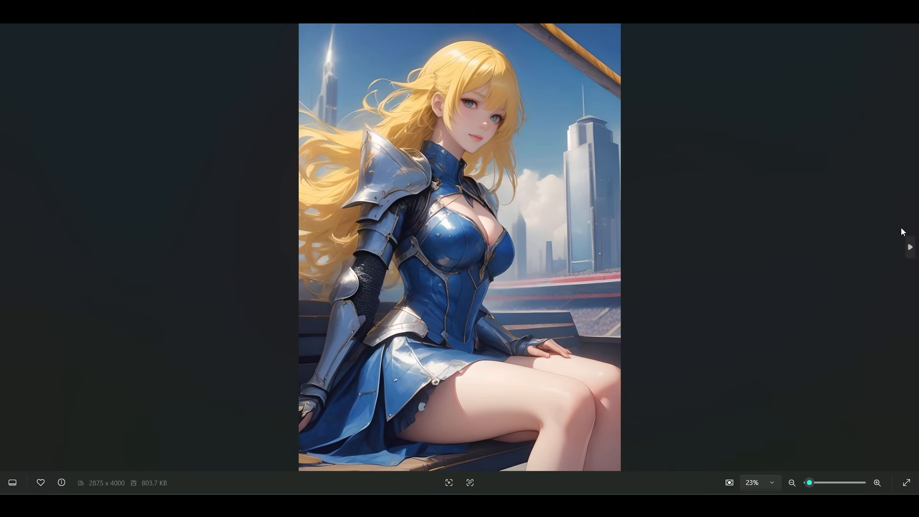
- Switch to the image viewer and look through the illustrations of armored racetrack characters, starting from the blonde in blue armor
{"action": "left_click", "coordinate": [908, 245]}
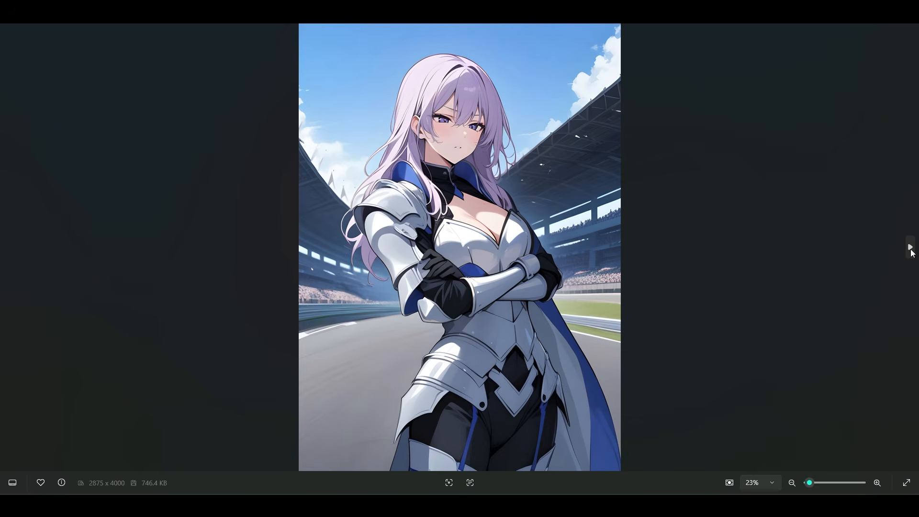
{"action": "left_click", "coordinate": [910, 249]}
{"action": "left_click", "coordinate": [910, 249]}
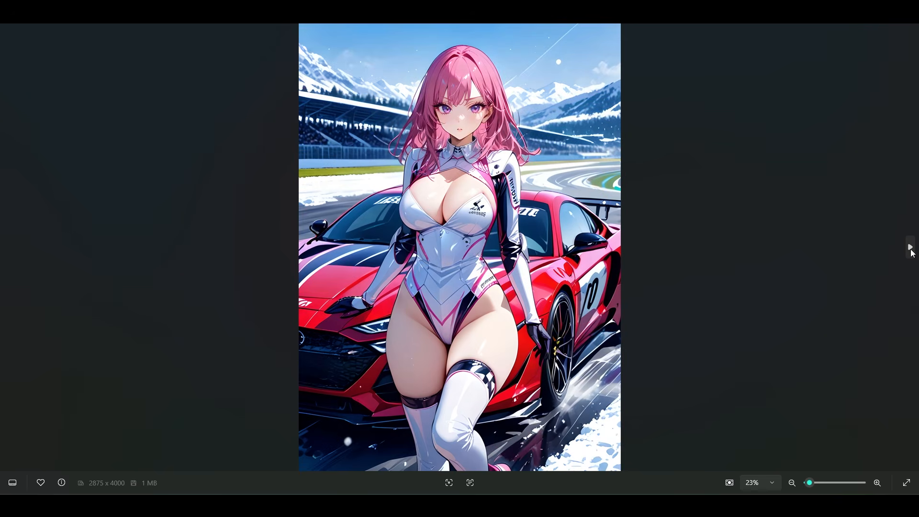
{"action": "left_click", "coordinate": [911, 251]}
{"action": "left_click", "coordinate": [911, 251]}
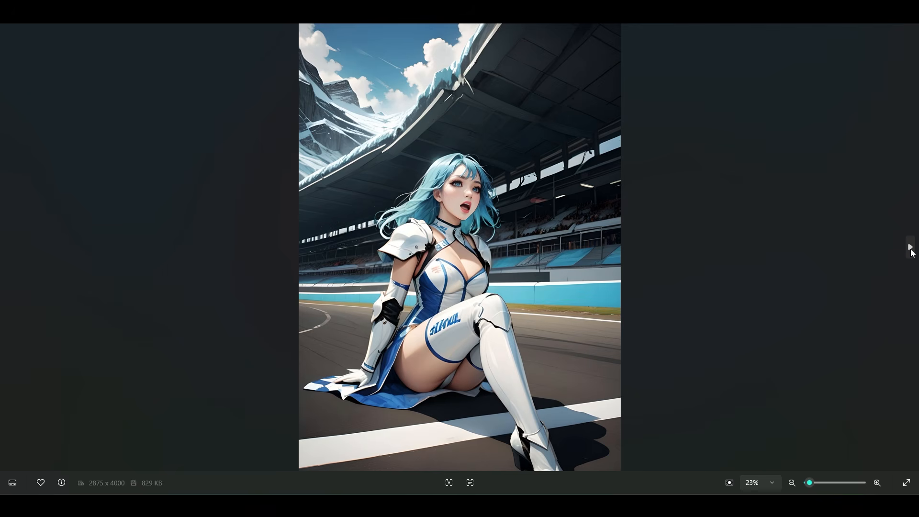
{"action": "left_click", "coordinate": [911, 250]}
{"action": "left_click", "coordinate": [911, 251]}
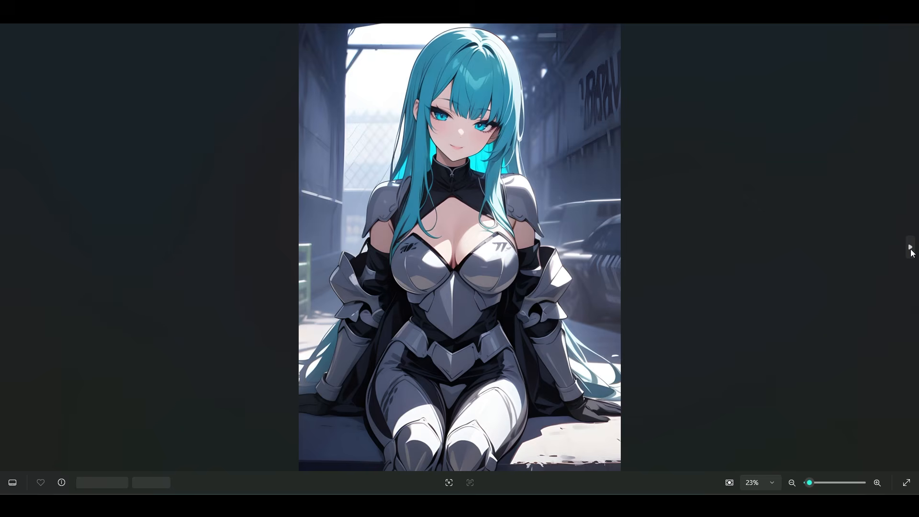
{"action": "left_click", "coordinate": [911, 251]}
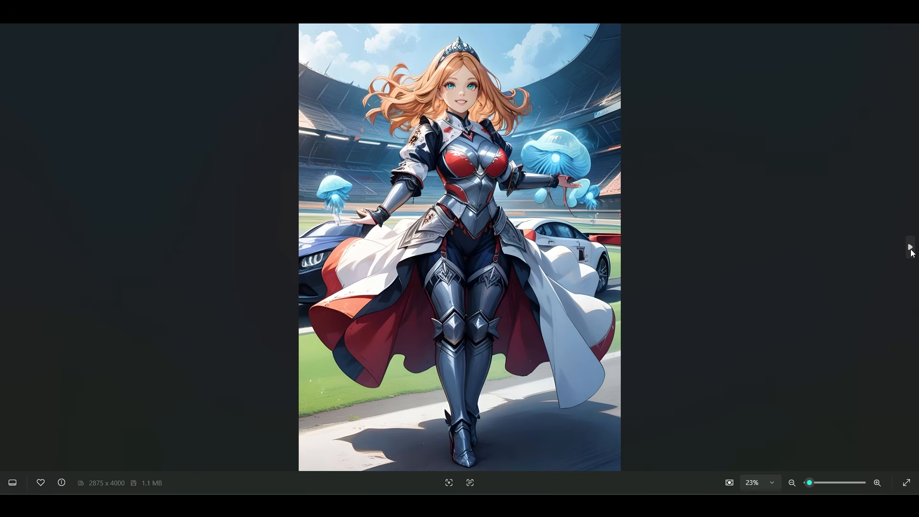
{"action": "left_click", "coordinate": [911, 251]}
{"action": "left_click", "coordinate": [911, 251]}
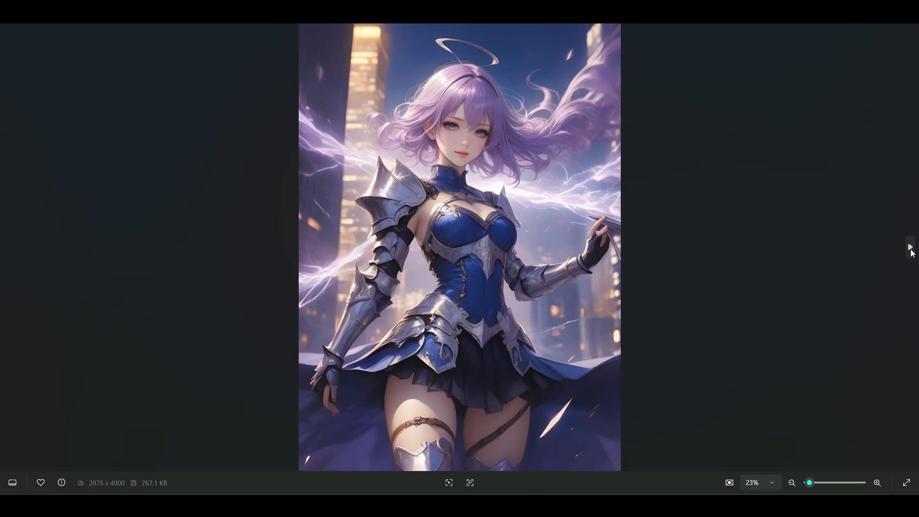
{"action": "left_click", "coordinate": [910, 251]}
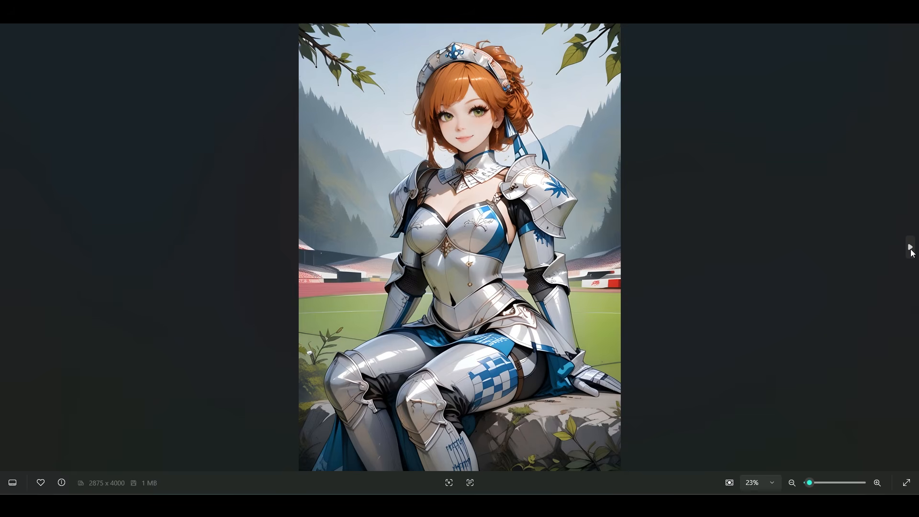
{"action": "left_click", "coordinate": [911, 251]}
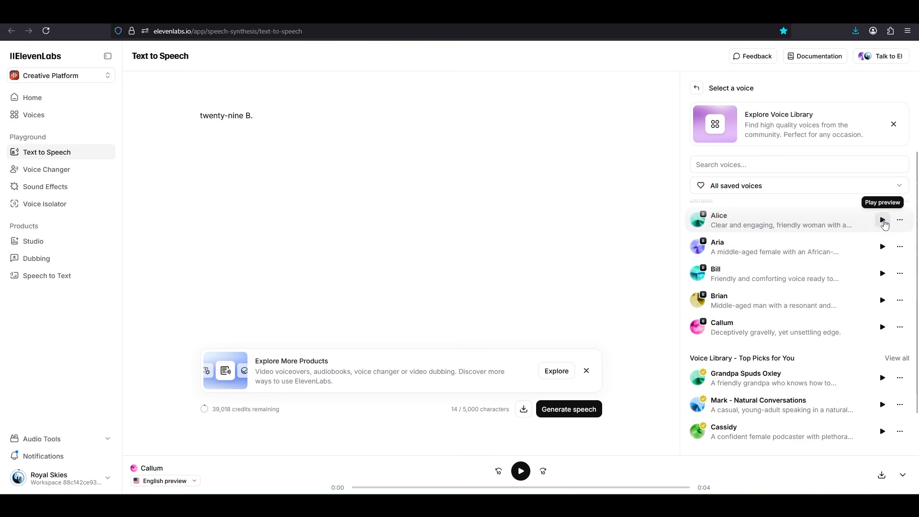
- Switch to ElevenLabs Text to Speech, preview the Alice voice and select it
{"action": "left_click", "coordinate": [882, 217]}
{"action": "left_click", "coordinate": [803, 226]}
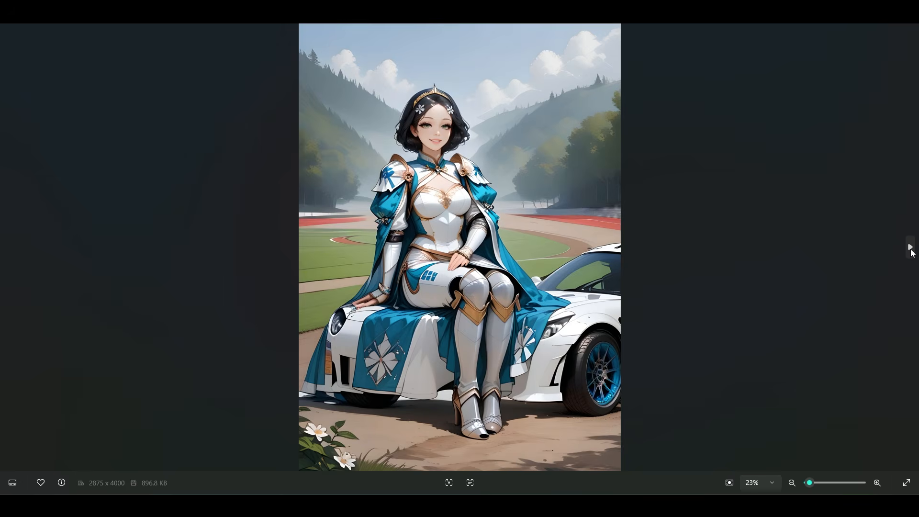
- Switch back to the image viewer and review the remaining armored race queen illustrations, continuing from the one seated on the white car
{"action": "left_click", "coordinate": [911, 251]}
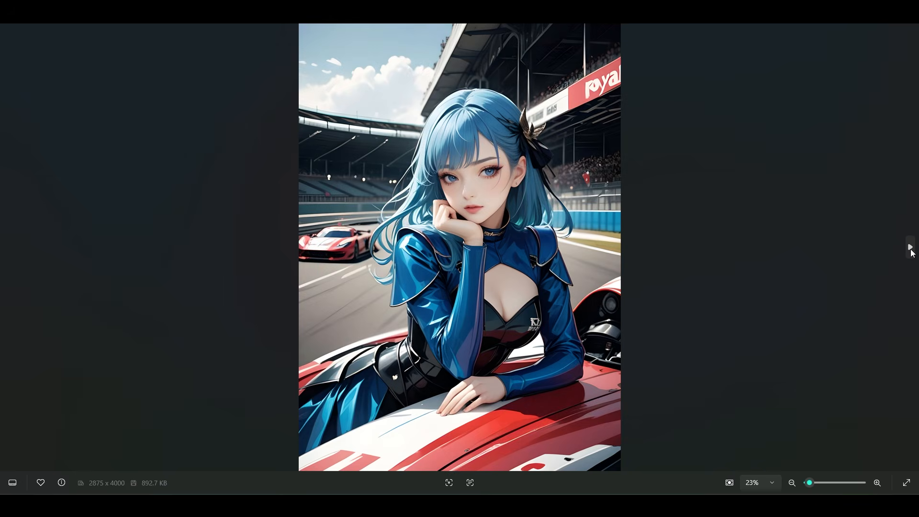
{"action": "left_click", "coordinate": [911, 250]}
{"action": "left_click", "coordinate": [911, 251]}
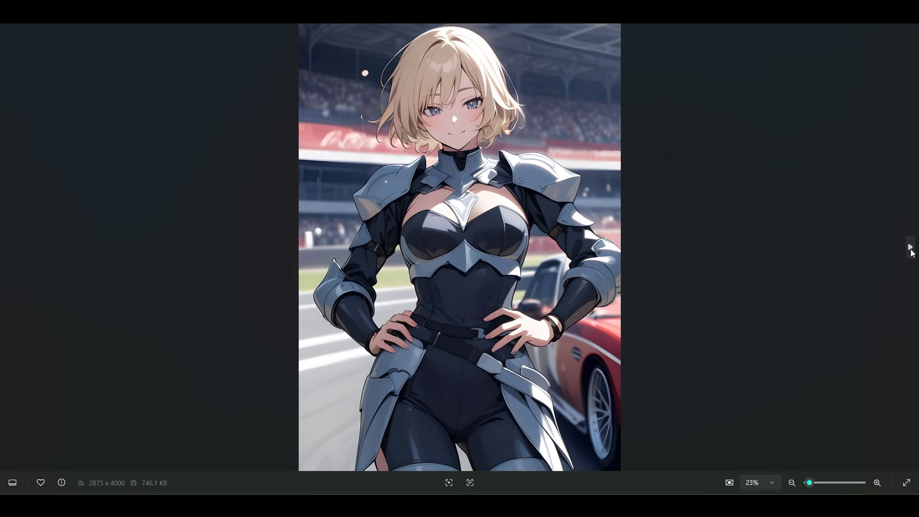
{"action": "left_click", "coordinate": [911, 251]}
{"action": "left_click", "coordinate": [911, 250]}
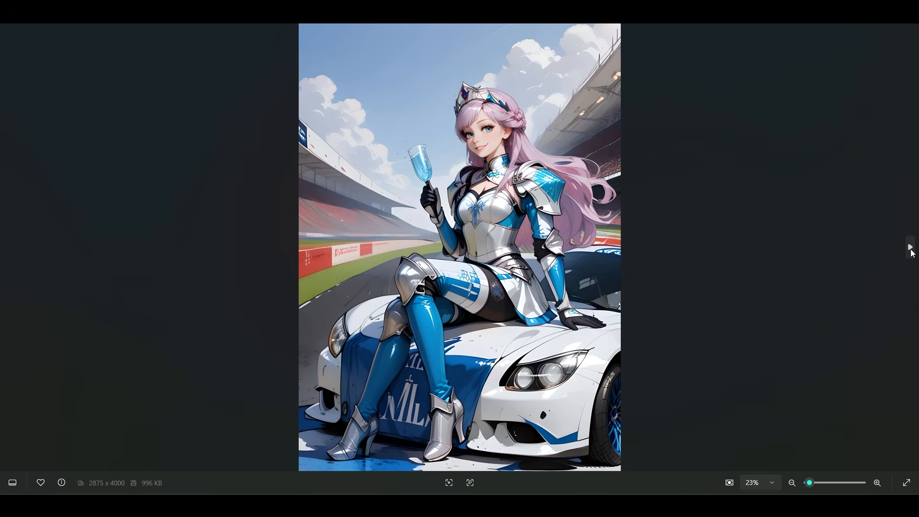
{"action": "left_click", "coordinate": [911, 250]}
{"action": "left_click", "coordinate": [911, 251]}
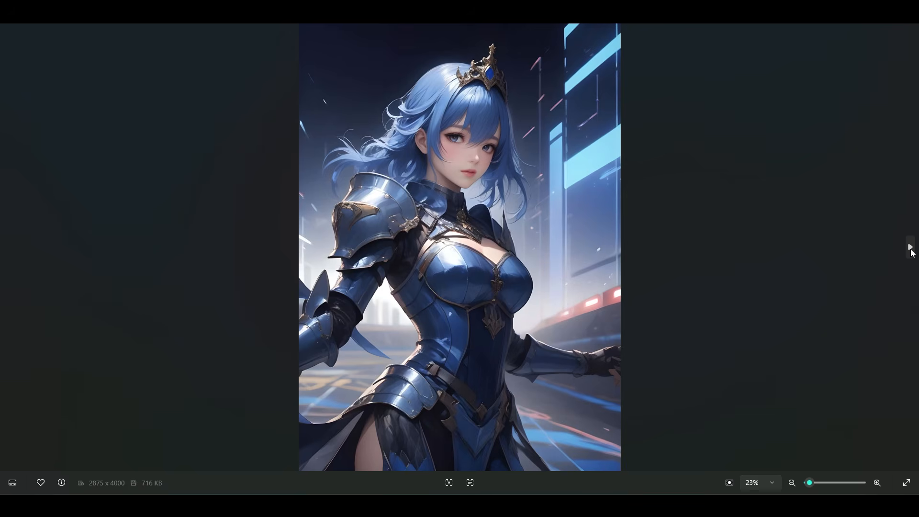
{"action": "left_click", "coordinate": [911, 250]}
{"action": "left_click", "coordinate": [911, 250]}
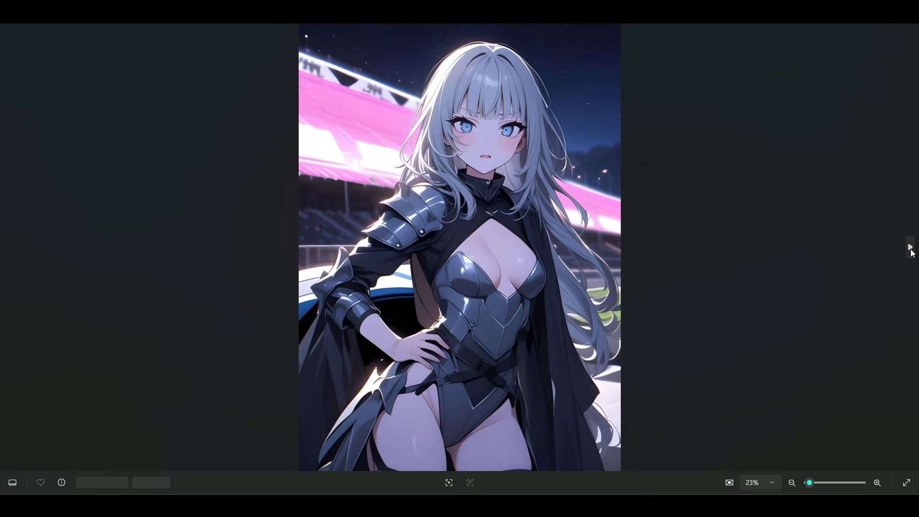
{"action": "left_click", "coordinate": [911, 250]}
{"action": "left_click", "coordinate": [911, 251]}
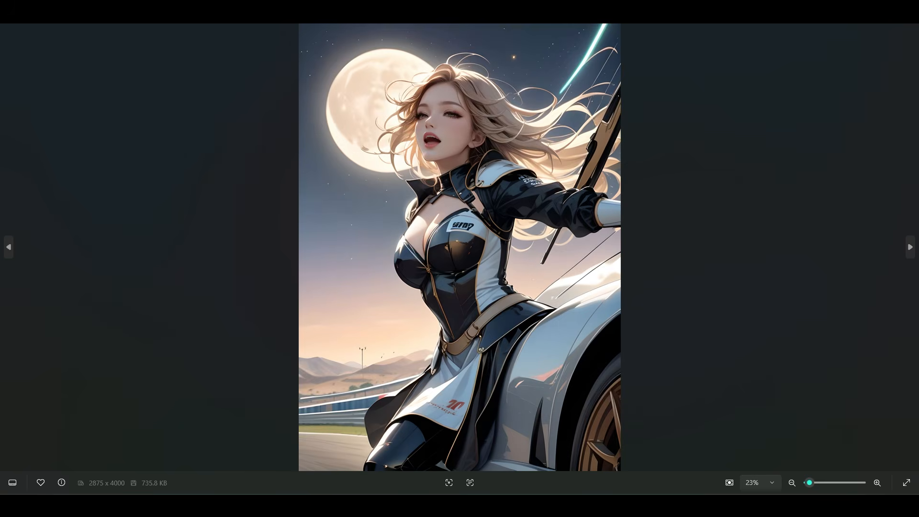
{"action": "left_click", "coordinate": [911, 251]}
{"action": "left_click", "coordinate": [911, 250]}
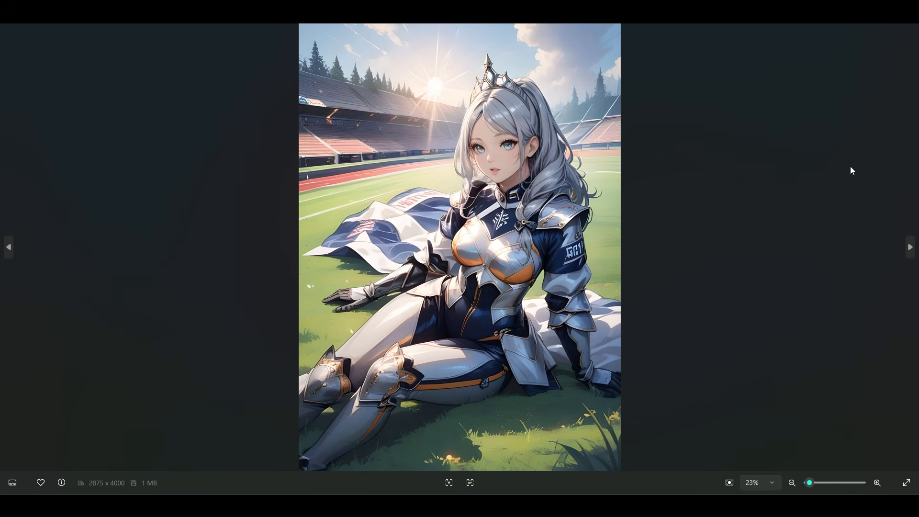
{"action": "key", "text": "Right"}
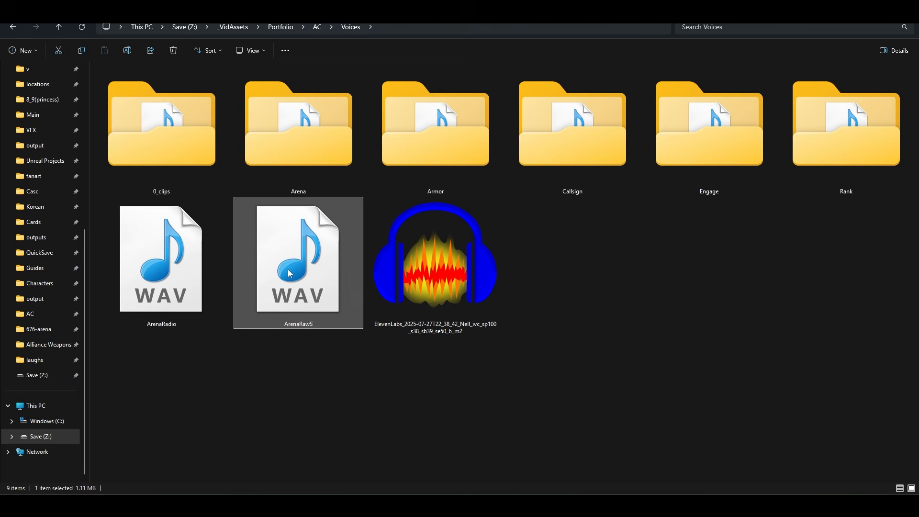
- Switch to File Explorer, listen to the ArenaRawS recording in the Voices folder and close the media player
{"action": "double_click", "coordinate": [288, 270]}
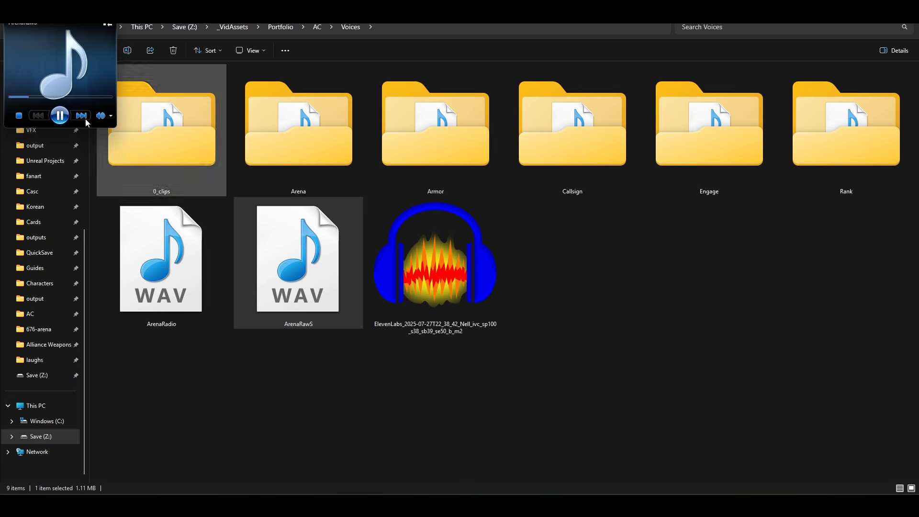
{"action": "left_click_drag", "start_coordinate": [48, 14], "coordinate": [576, 273]}
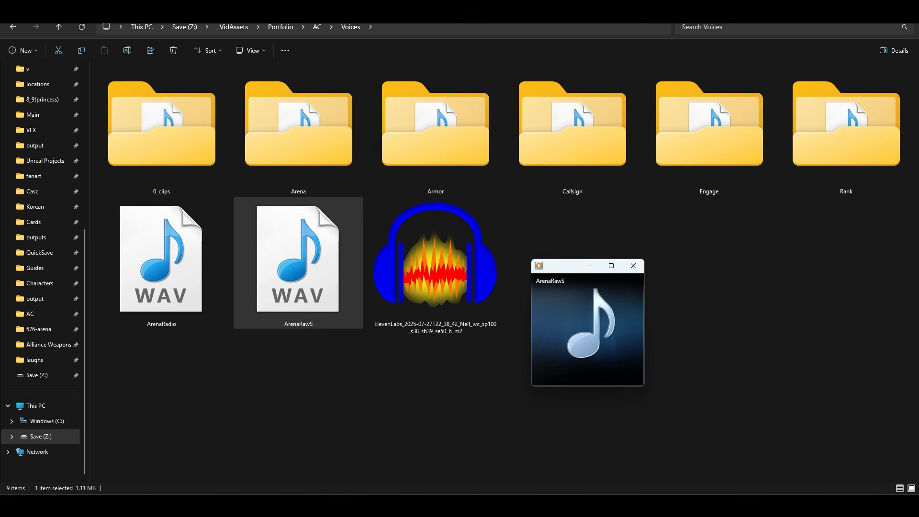
{"action": "mouse_move", "coordinate": [591, 321]}
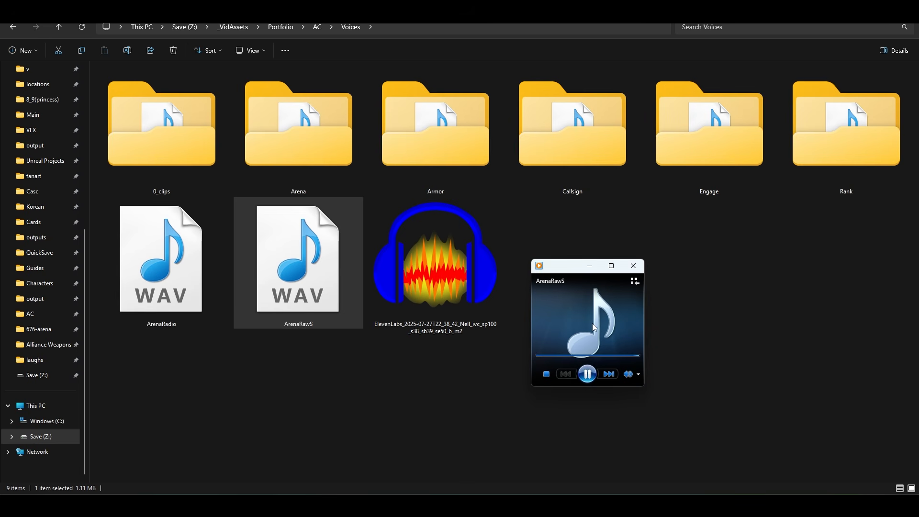
{"action": "left_click", "coordinate": [632, 266]}
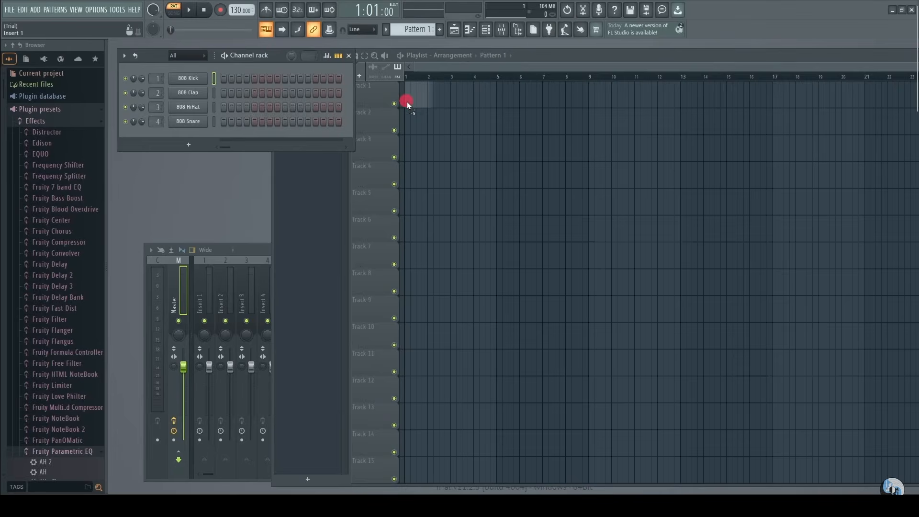
- Switch to FL Studio, place the ArenaRawS clip at the start of Track 1 and audition it in song mode
{"action": "left_click", "coordinate": [406, 102]}
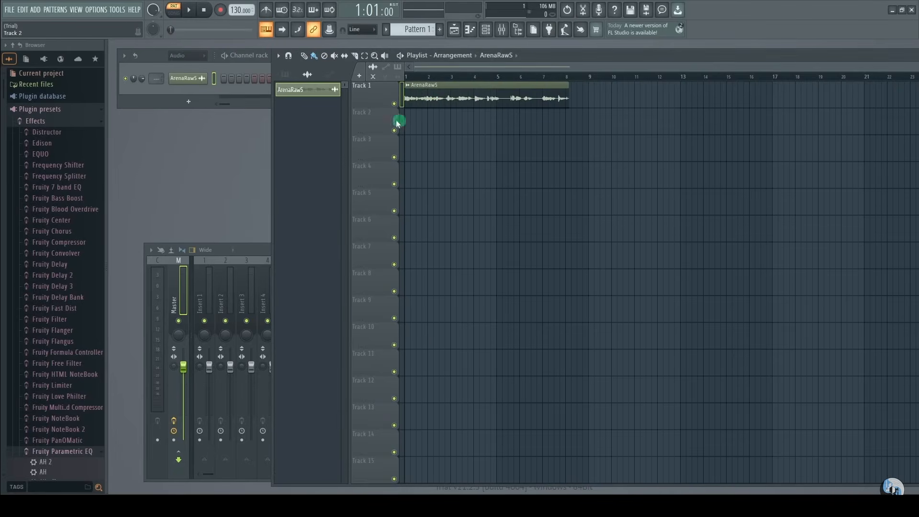
{"action": "left_click", "coordinate": [150, 56]}
{"action": "left_click", "coordinate": [174, 9]}
{"action": "key", "text": "space"}
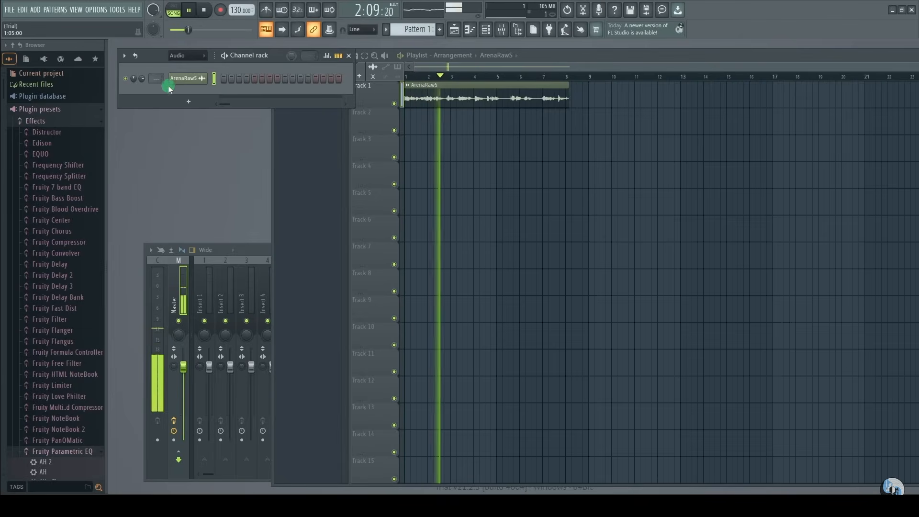
{"action": "key", "text": "space"}
- Route the ArenaRawS channel to a free mixer track and move the mixer window higher in the workspace
{"action": "left_click", "coordinate": [183, 79]}
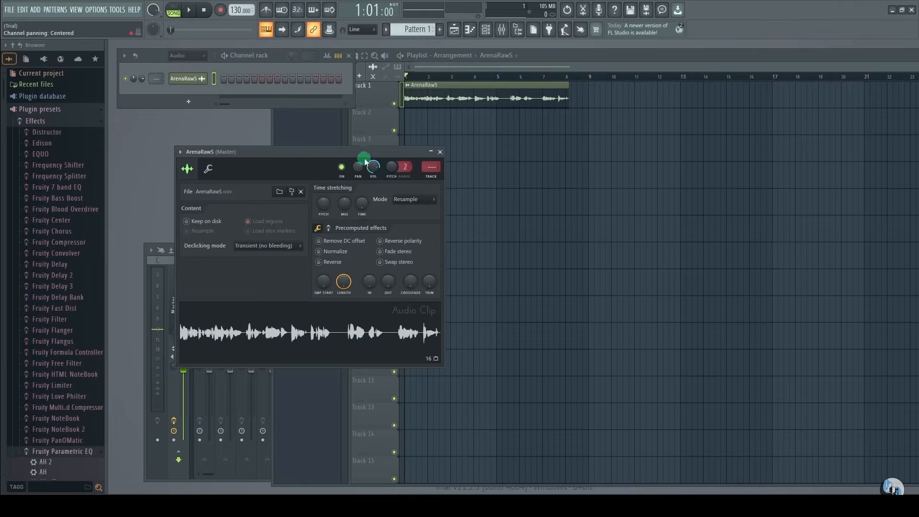
{"action": "left_click", "coordinate": [180, 152]}
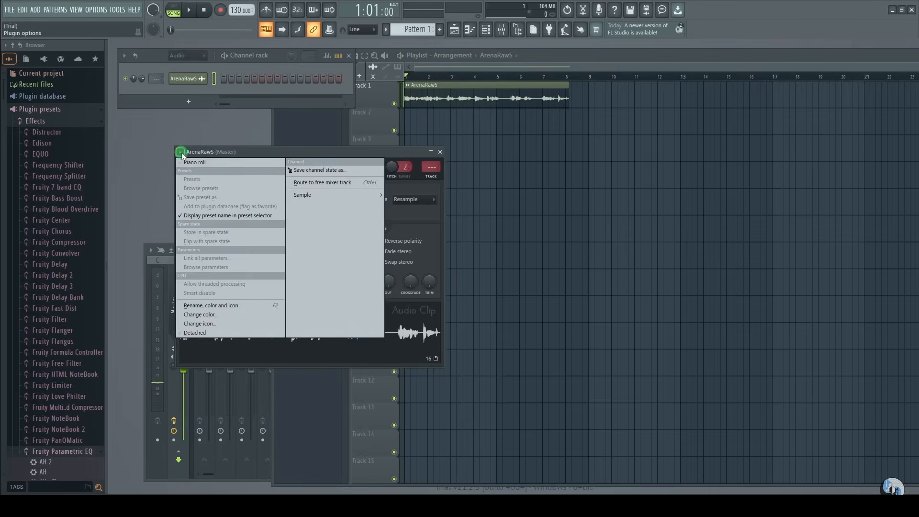
{"action": "left_click", "coordinate": [321, 183]}
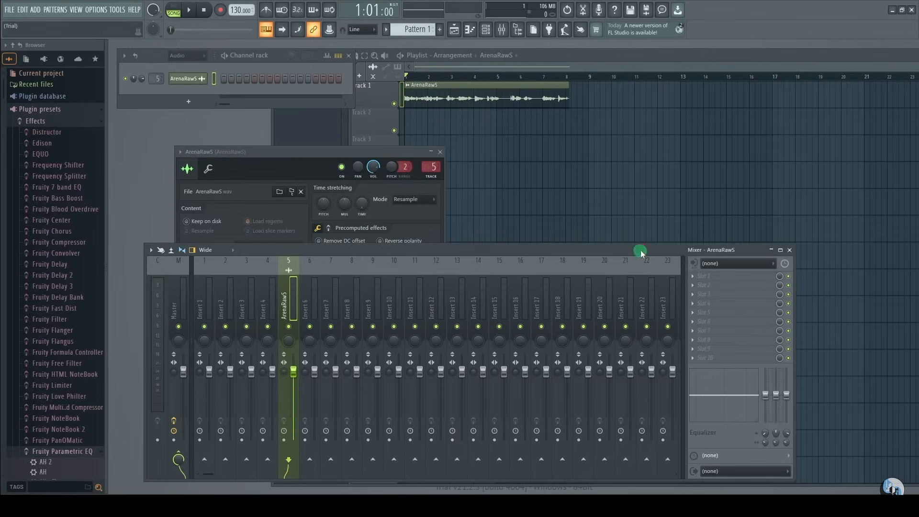
{"action": "left_click_drag", "start_coordinate": [641, 252], "coordinate": [613, 168]}
- Start playback and load Soundgoodizer into the first effect slot of the ArenaRawS mixer track
{"action": "key", "text": "space"}
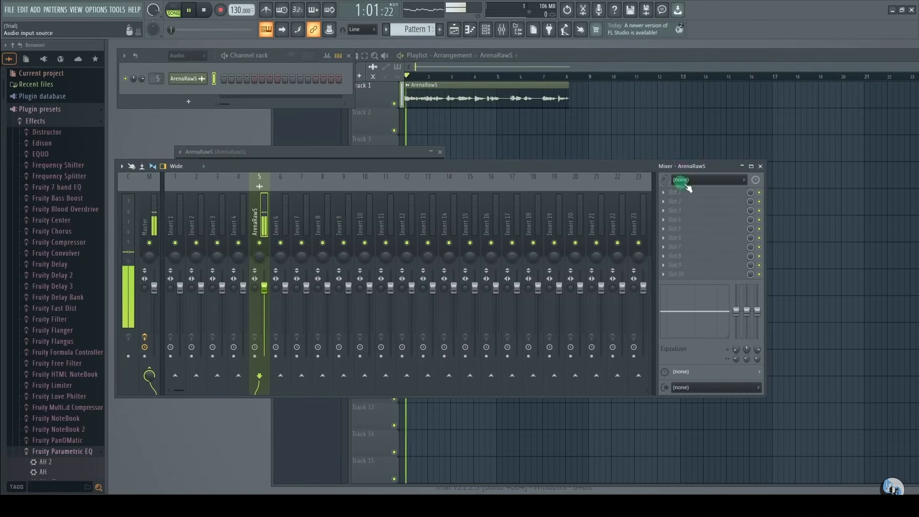
{"action": "left_click", "coordinate": [664, 192]}
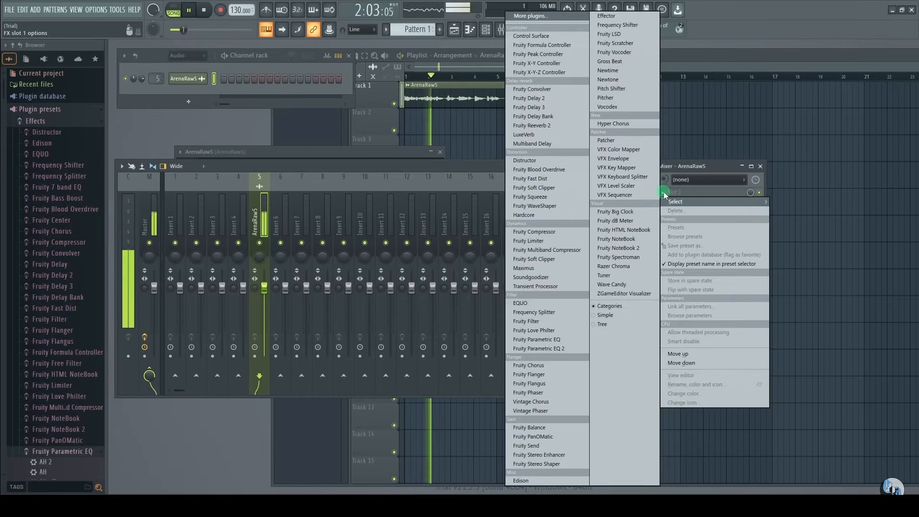
{"action": "left_click", "coordinate": [537, 281]}
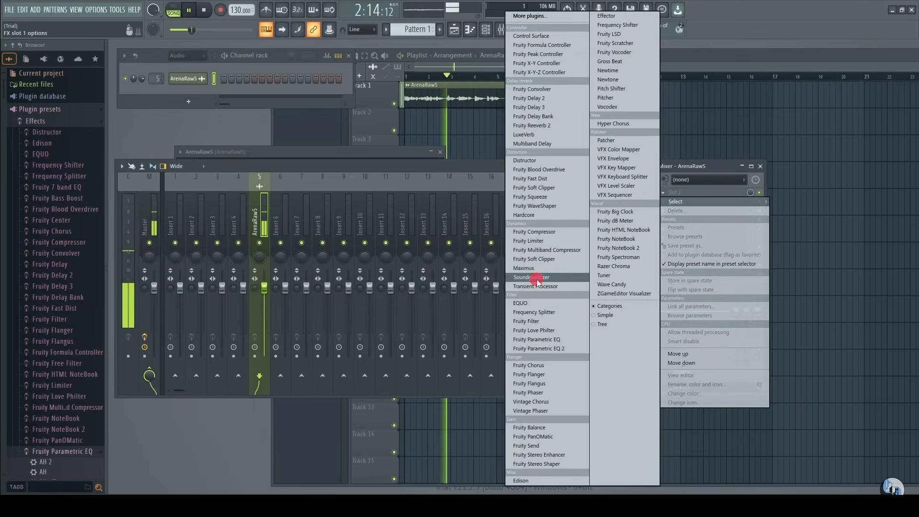
- Load Fruity Chorus into the second effect slot of the ArenaRawS mixer track and apply its Poly Chorus preset
{"action": "left_click", "coordinate": [664, 202]}
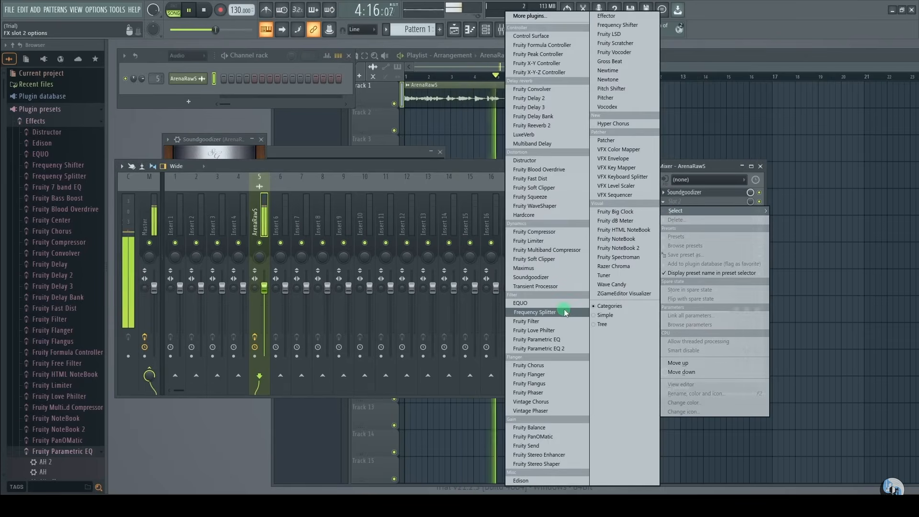
{"action": "left_click", "coordinate": [553, 366]}
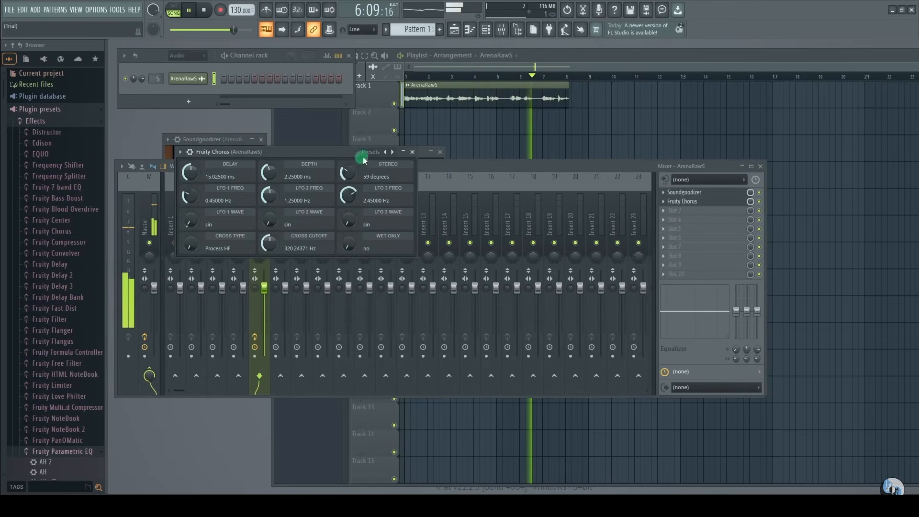
{"action": "left_click", "coordinate": [385, 152]}
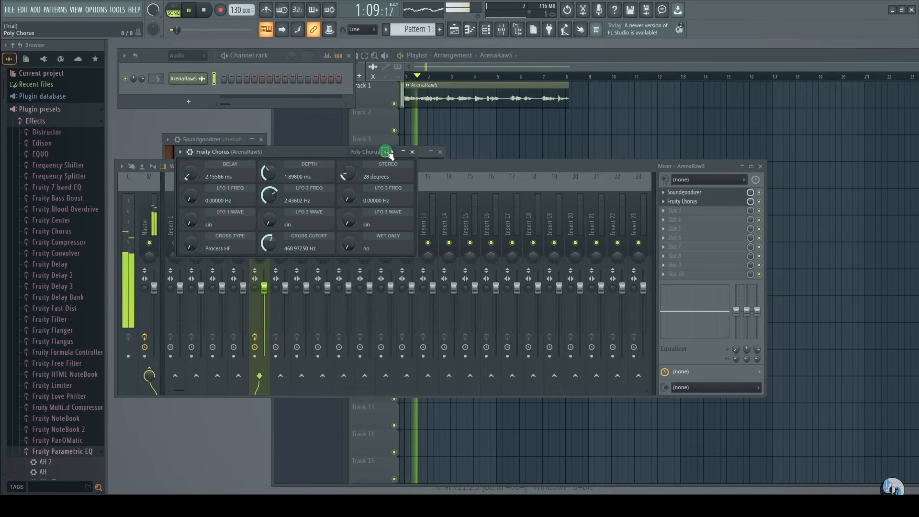
- Load Fruity Parametric EQ 2 into the third effect slot of the ArenaRawS mixer track and apply its Radio preset
{"action": "left_click", "coordinate": [677, 210]}
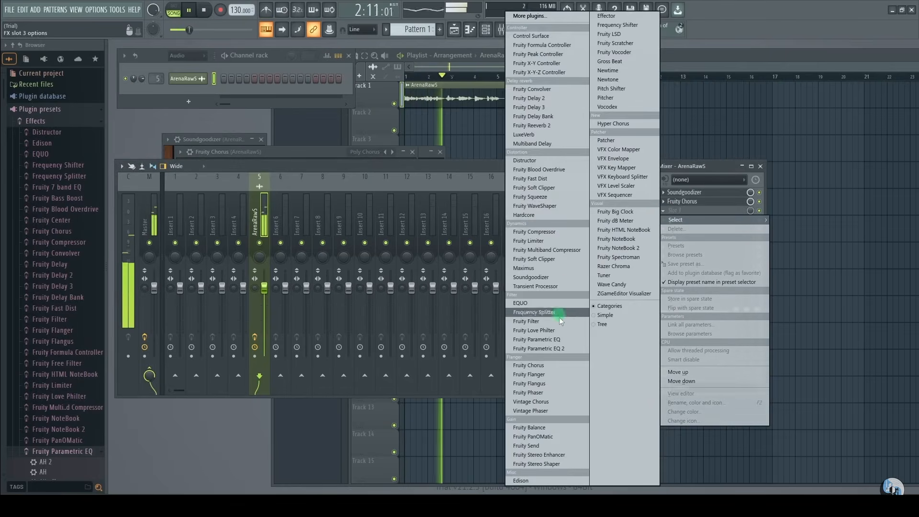
{"action": "left_click", "coordinate": [561, 349]}
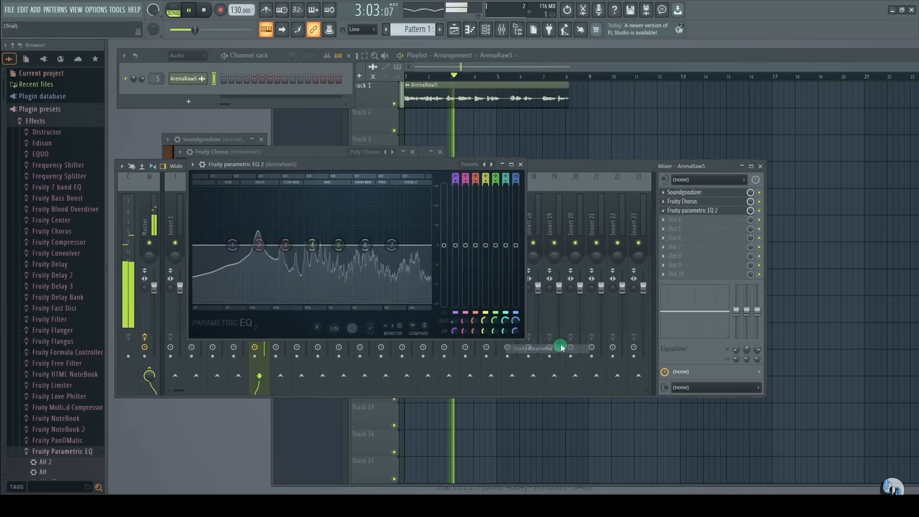
{"action": "left_click", "coordinate": [492, 164]}
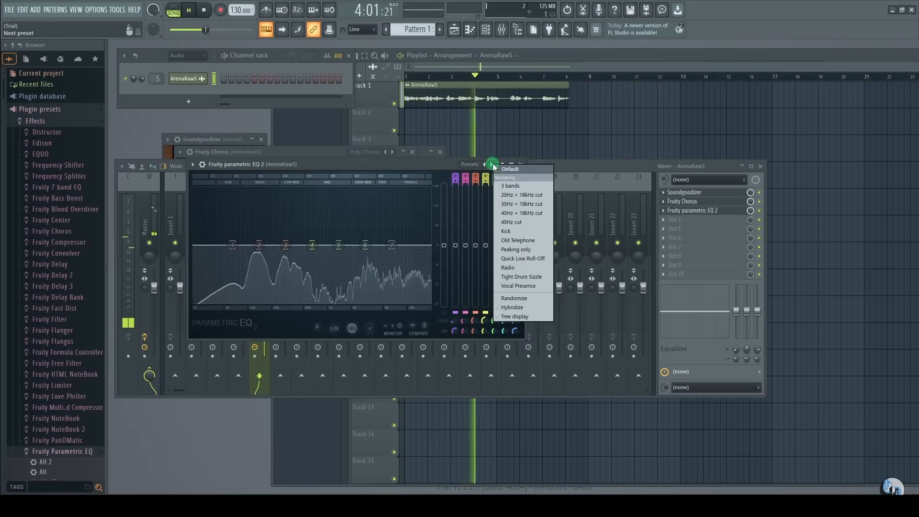
{"action": "left_click", "coordinate": [509, 267]}
- Raise the low-cut and high-cut band points at the two ends of the Radio EQ curve slightly
{"action": "left_click_drag", "start_coordinate": [288, 301], "coordinate": [284, 259]}
{"action": "mouse_move", "coordinate": [382, 301]}
{"action": "left_mouse_down"}
{"action": "mouse_move", "coordinate": [395, 285]}
{"action": "mouse_move", "coordinate": [384, 297]}
{"action": "left_mouse_up"}
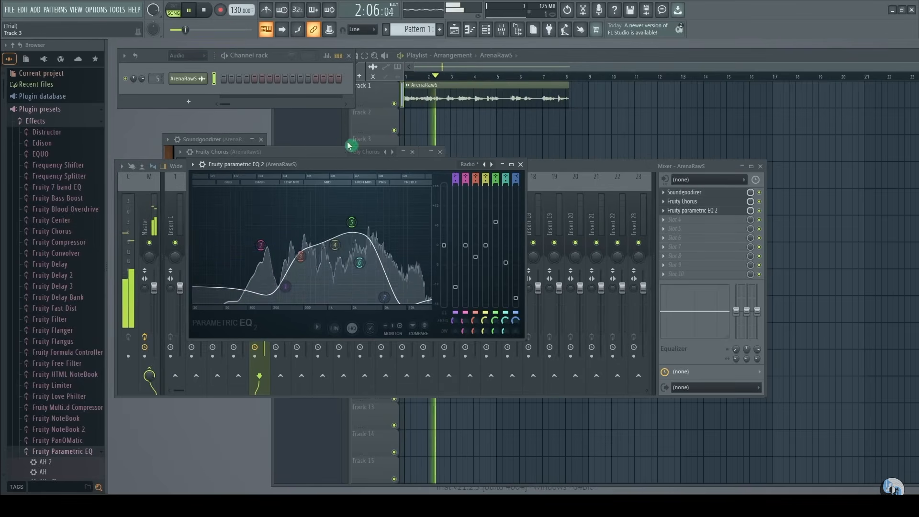
{"action": "left_click", "coordinate": [8, 10]}
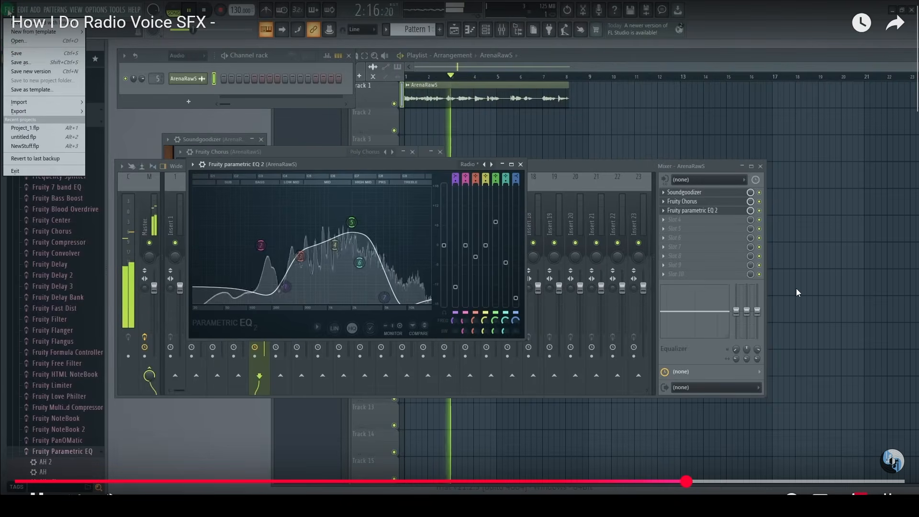
{"action": "double_click", "coordinate": [788, 291]}
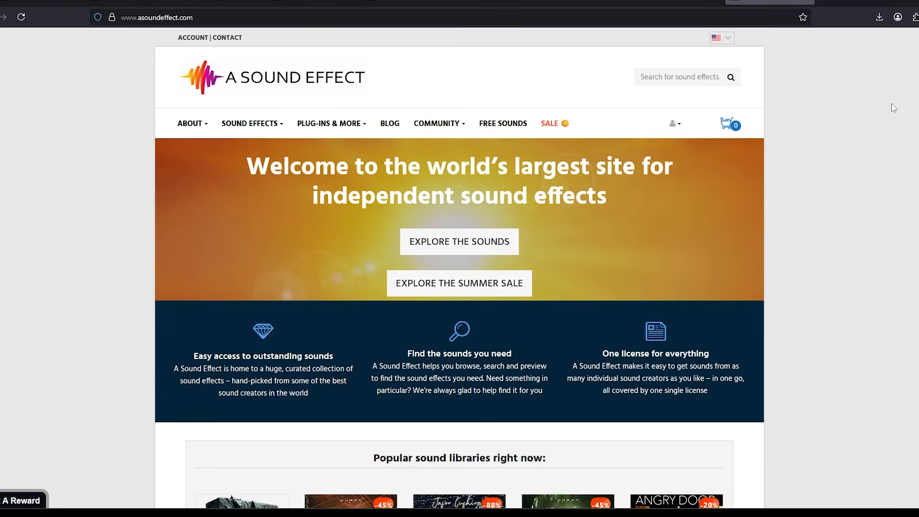
- Search the A Sound Effect website for weapons and open the Future Weapons library
{"action": "left_click", "coordinate": [238, 124]}
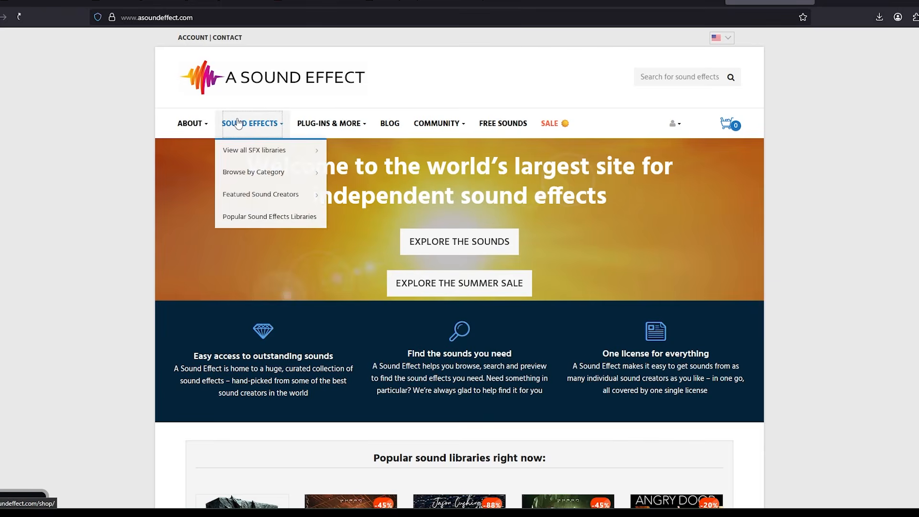
{"action": "left_click", "coordinate": [732, 77]}
{"action": "type", "text": "weapons"}
{"action": "key", "text": "Return"}
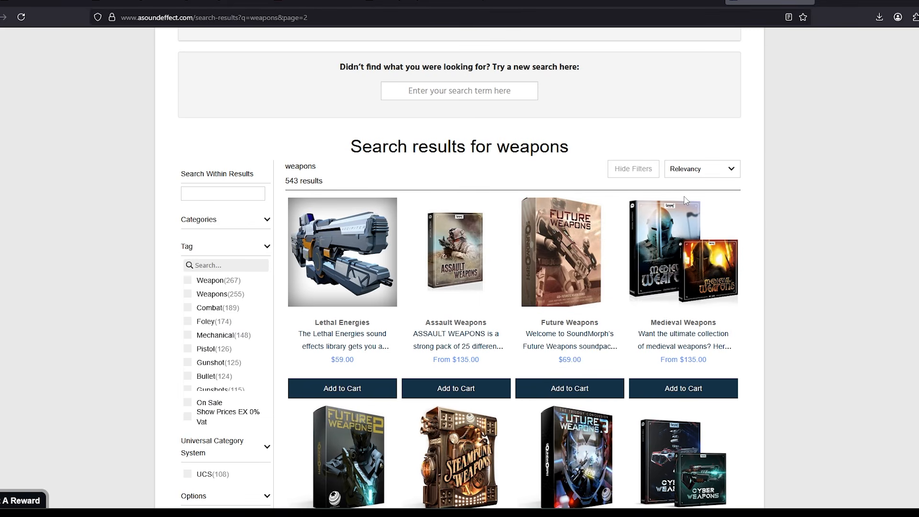
{"action": "left_click", "coordinate": [562, 249]}
{"action": "left_click", "coordinate": [251, 271]}
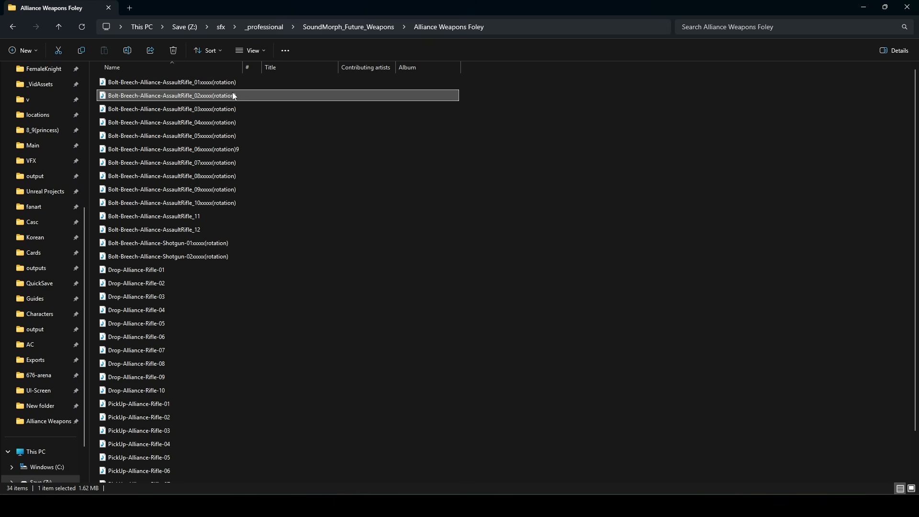
- Bring Bolt-Breech-Alliance-AssaultRifle_02xxxxx(rotation) from the Alliance Weapons Foley folder into Audacity and play it back
{"action": "left_click_drag", "start_coordinate": [234, 96], "coordinate": [248, 266]}
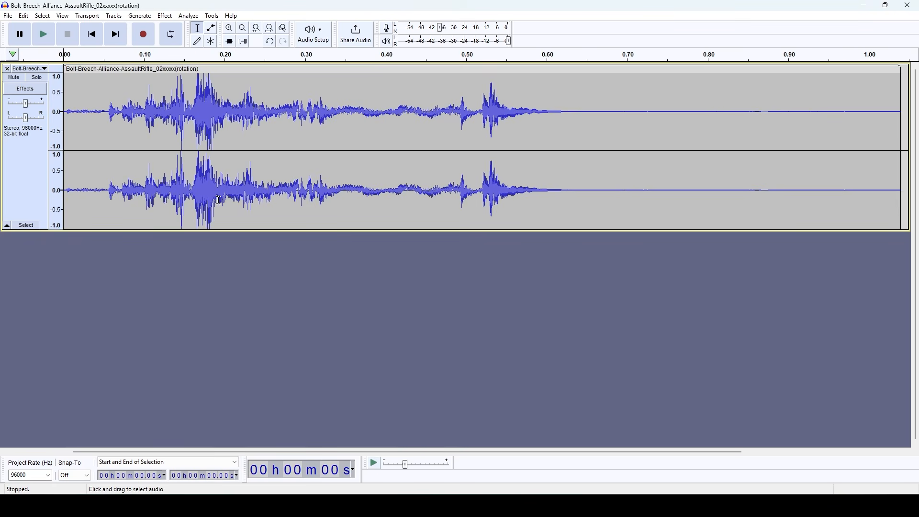
{"action": "key", "text": "space"}
{"action": "scroll", "coordinate": [217, 152], "scroll_direction": "down", "scroll_amount": 1, "text": "ctrl"}
{"action": "key", "text": "space"}
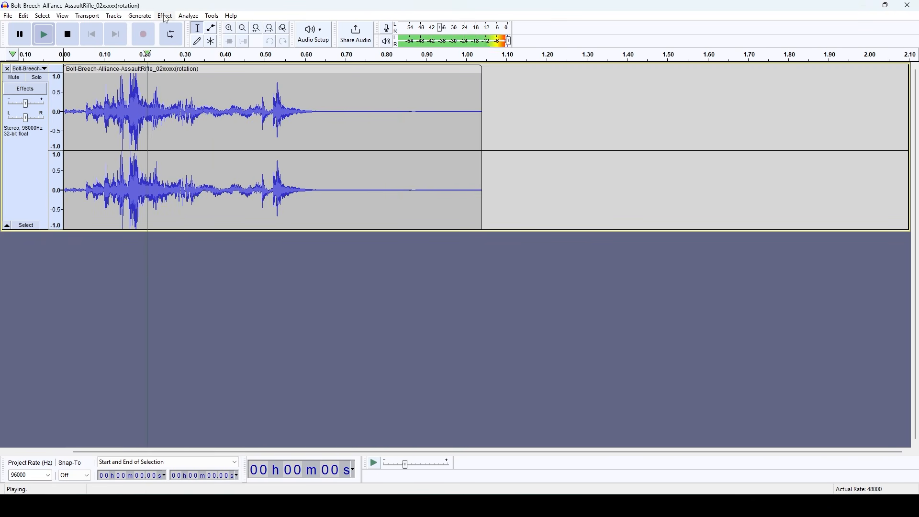
{"action": "left_click", "coordinate": [165, 17]}
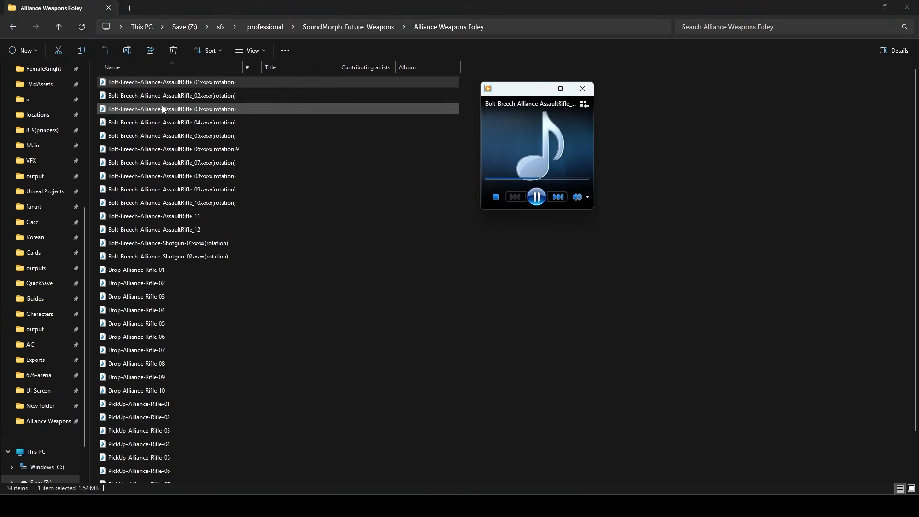
- Audition the original AssaultRifle_02 bolt-breech sound from the Alliance Weapons Foley folder and close the media player
{"action": "left_click", "coordinate": [167, 96]}
{"action": "double_click", "coordinate": [167, 96]}
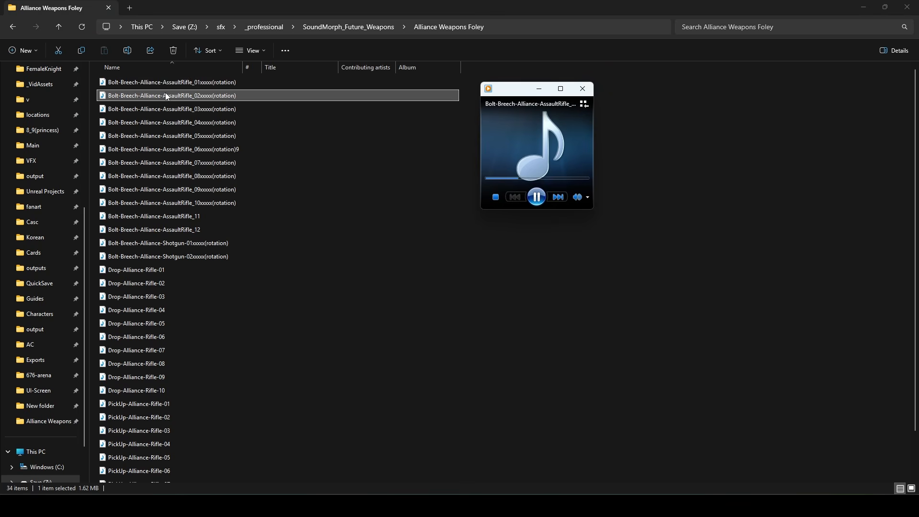
{"action": "left_click", "coordinate": [582, 88]}
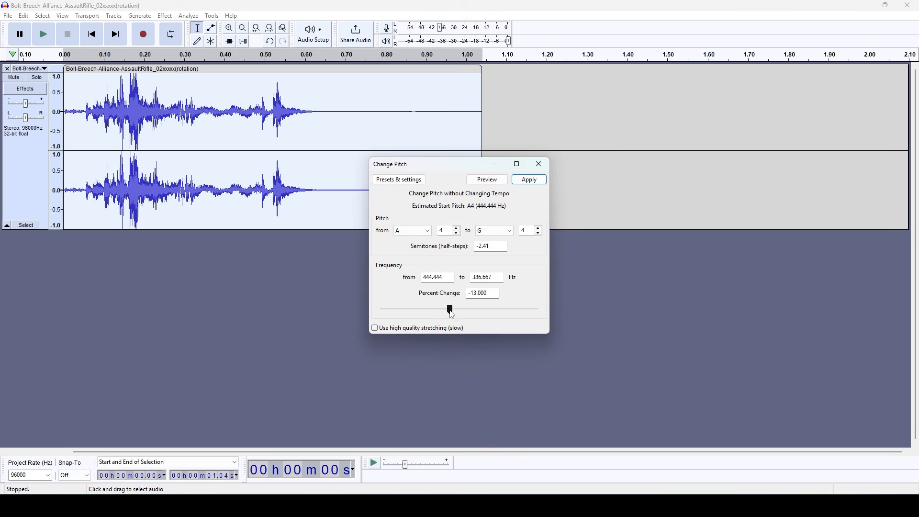
- Preview the Change Pitch effect on the whole rifle clip and set its percent change to -25
{"action": "left_click", "coordinate": [487, 180]}
{"action": "left_click_drag", "start_coordinate": [444, 311], "coordinate": [440, 315]}
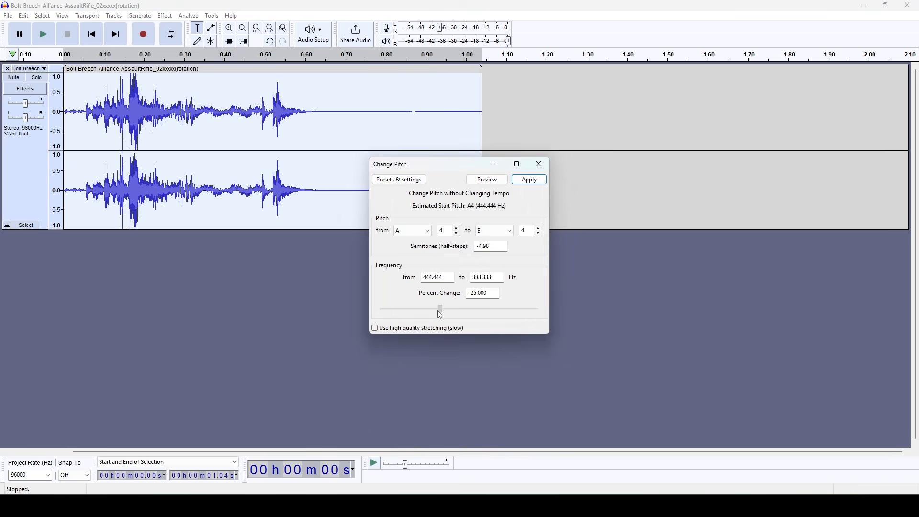